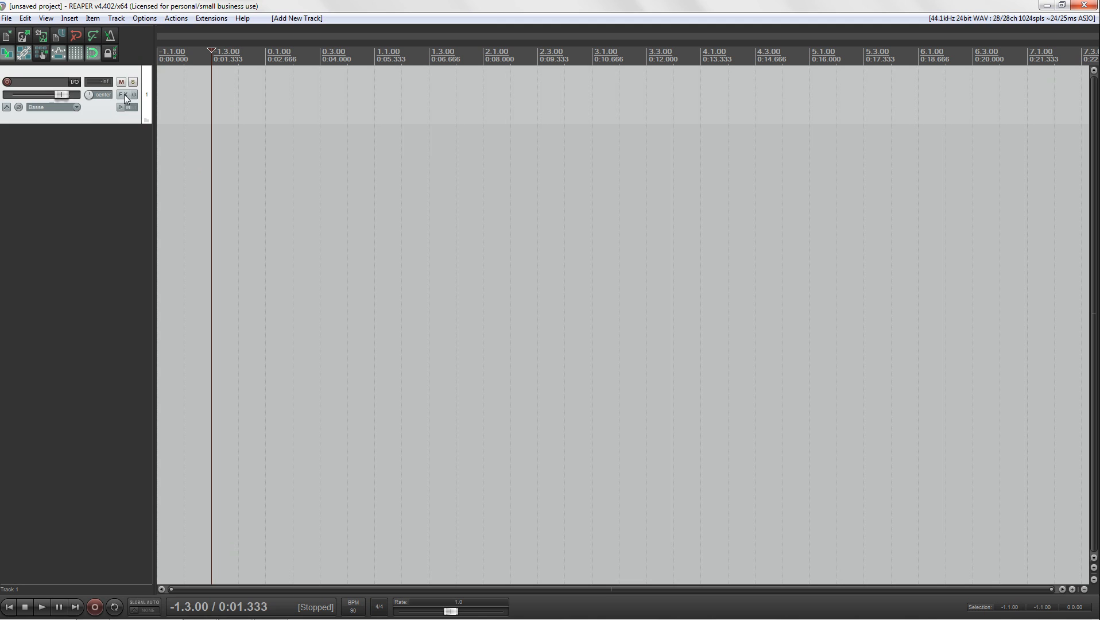
Step: Open the effects browser for Track 1, filter the plugin list by "reacomp" and select ReaComp (Cockos)
left_click(123, 94)
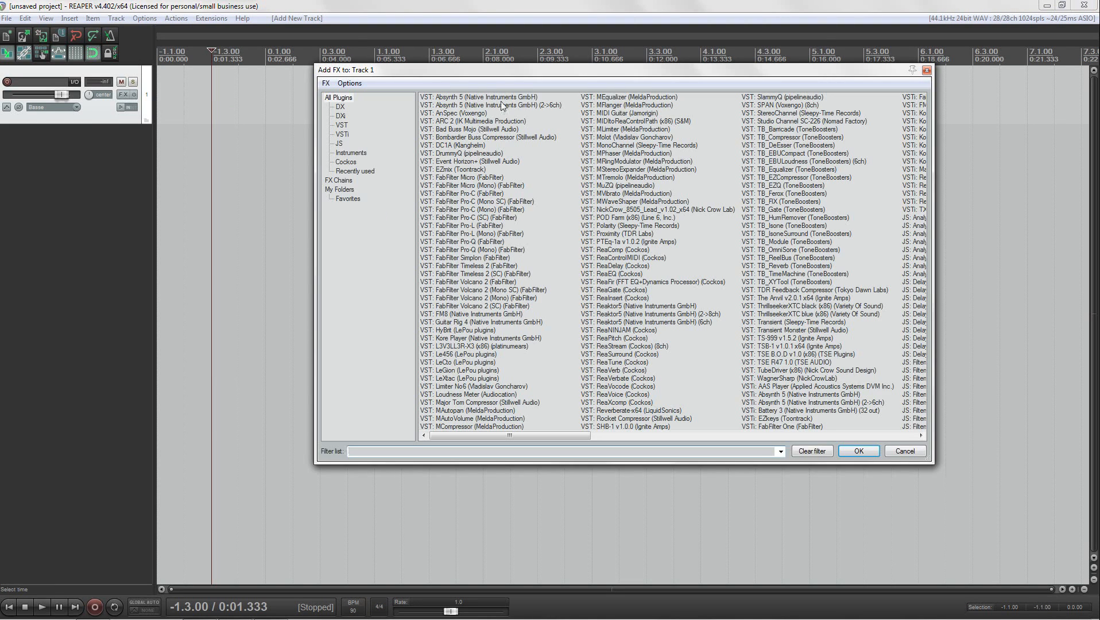
mouse_move(521, 70)
left_mouse_down()
mouse_move(696, 74)
mouse_move(521, 73)
left_mouse_up()
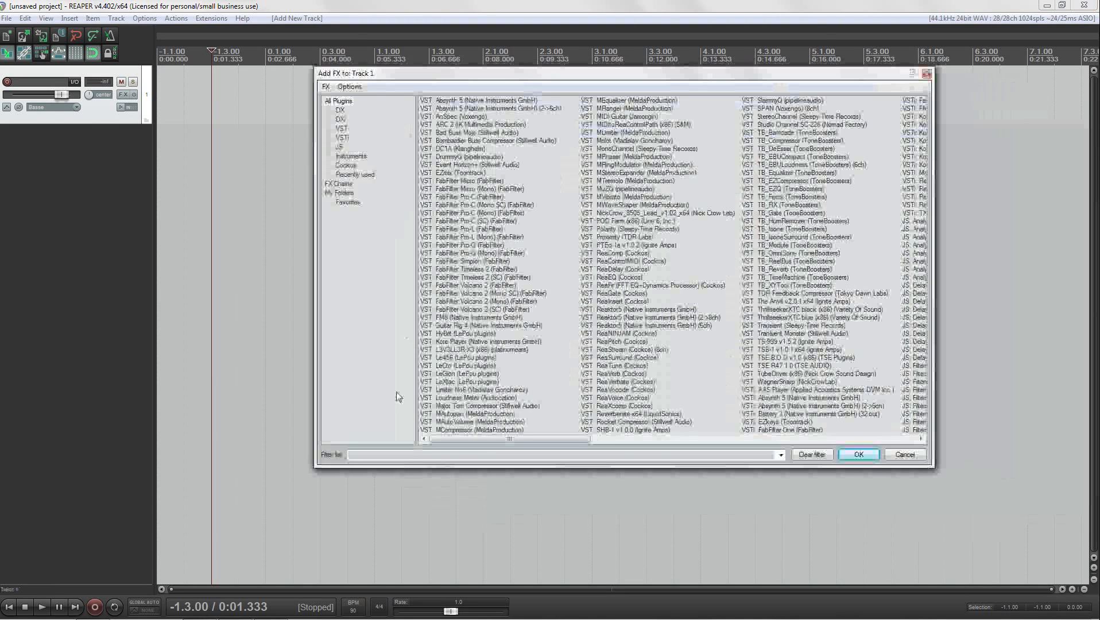
left_click_drag(482, 439, 354, 101)
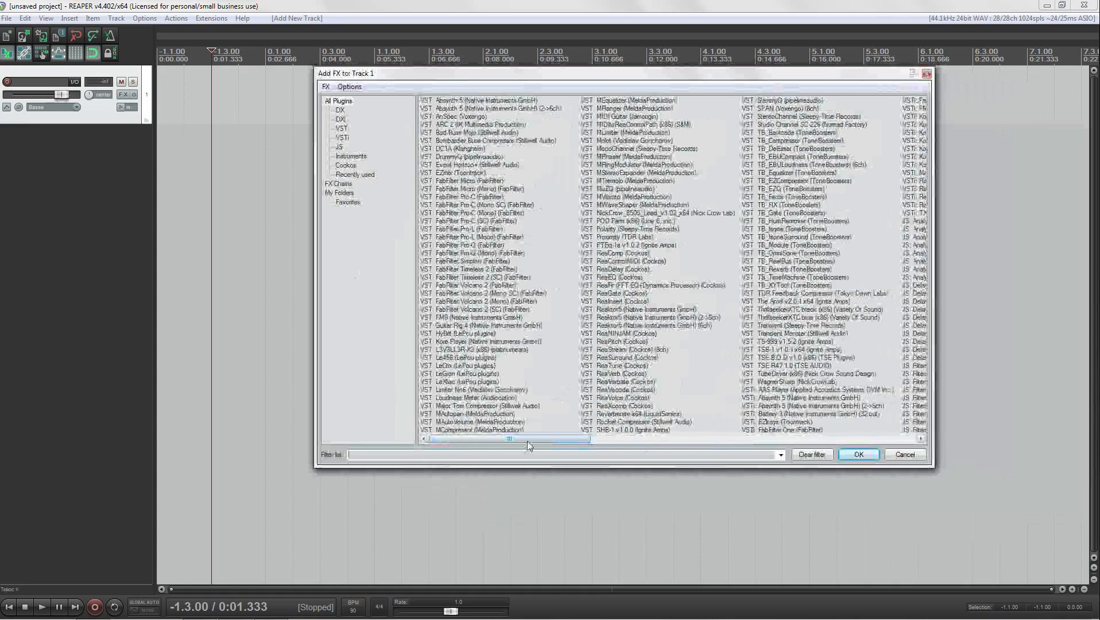
left_click_drag(528, 442, 474, 442)
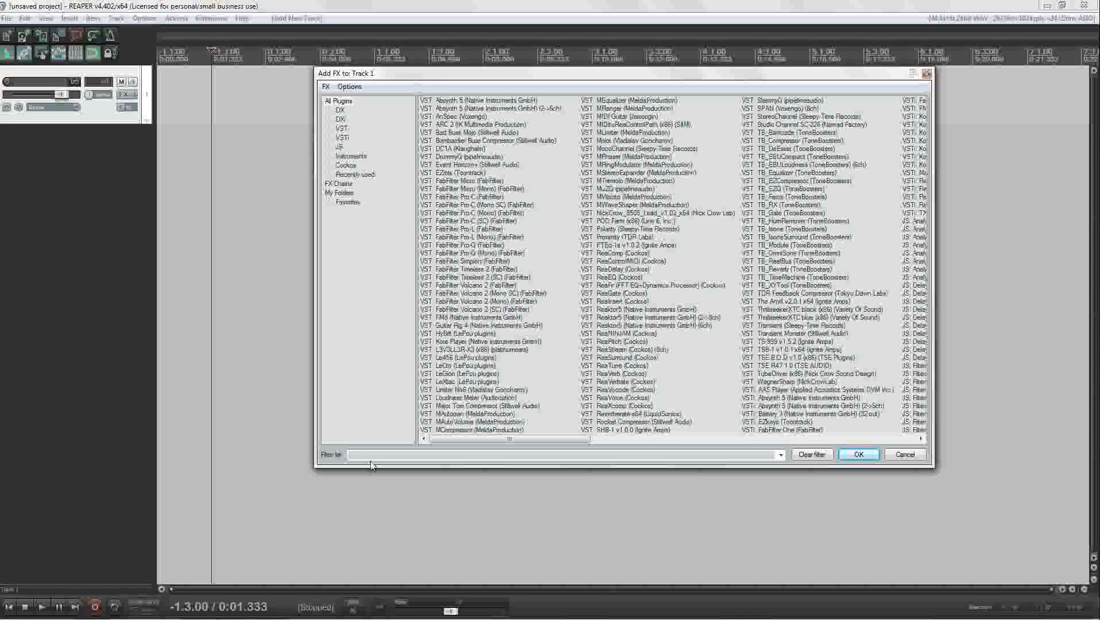
type("reacomp")
left_click(446, 104)
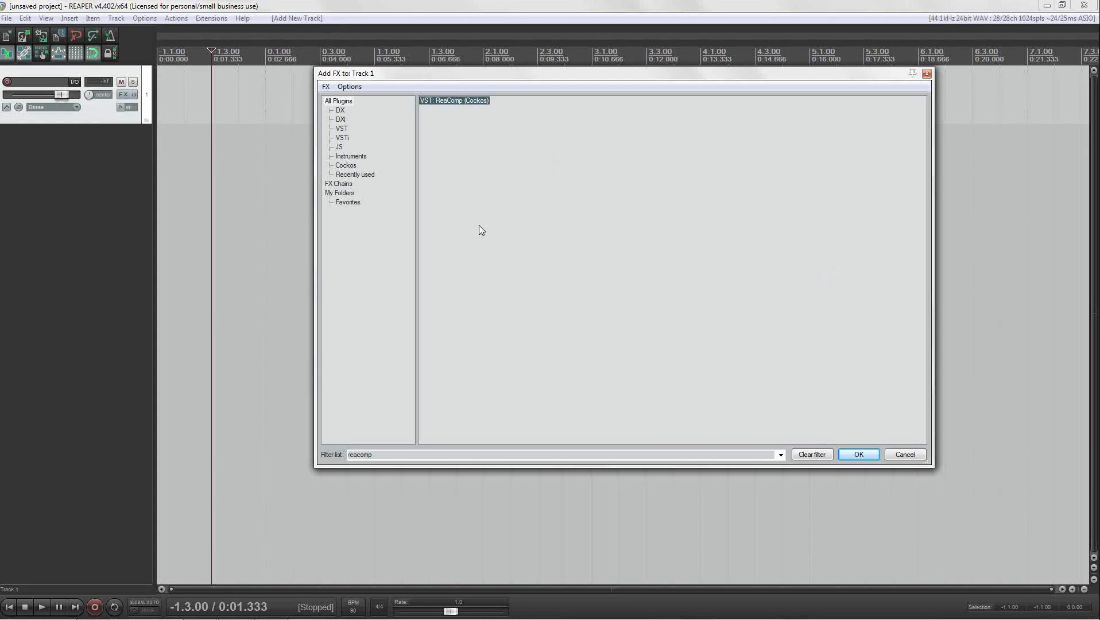
Step: Look at the recently used effects offered for Track 1, then return to the effects browser
right_click(123, 95)
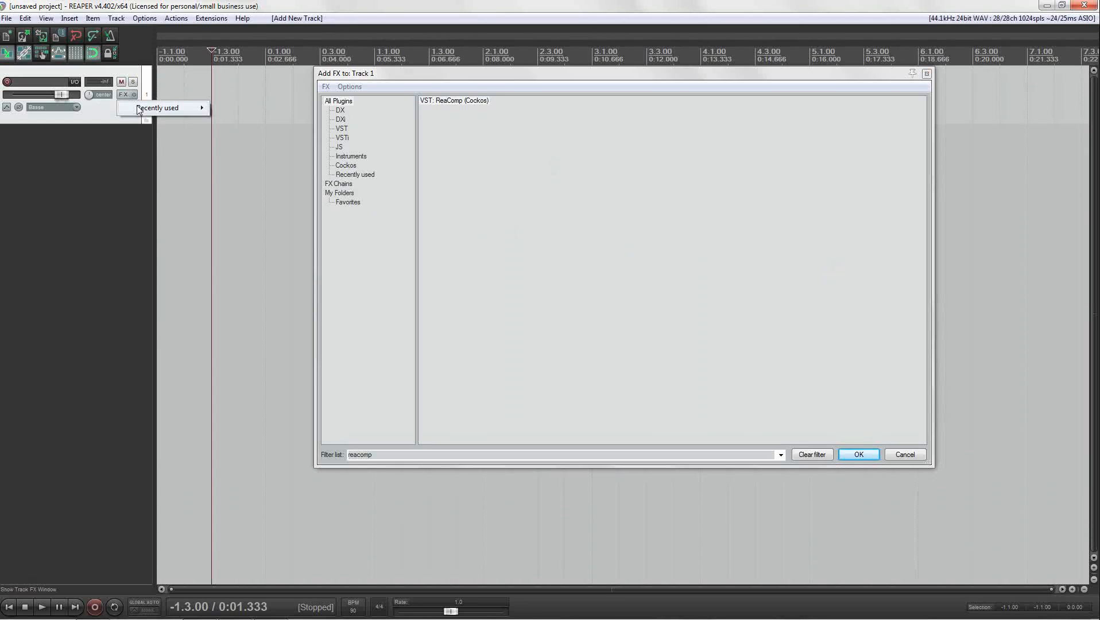
mouse_move(139, 109)
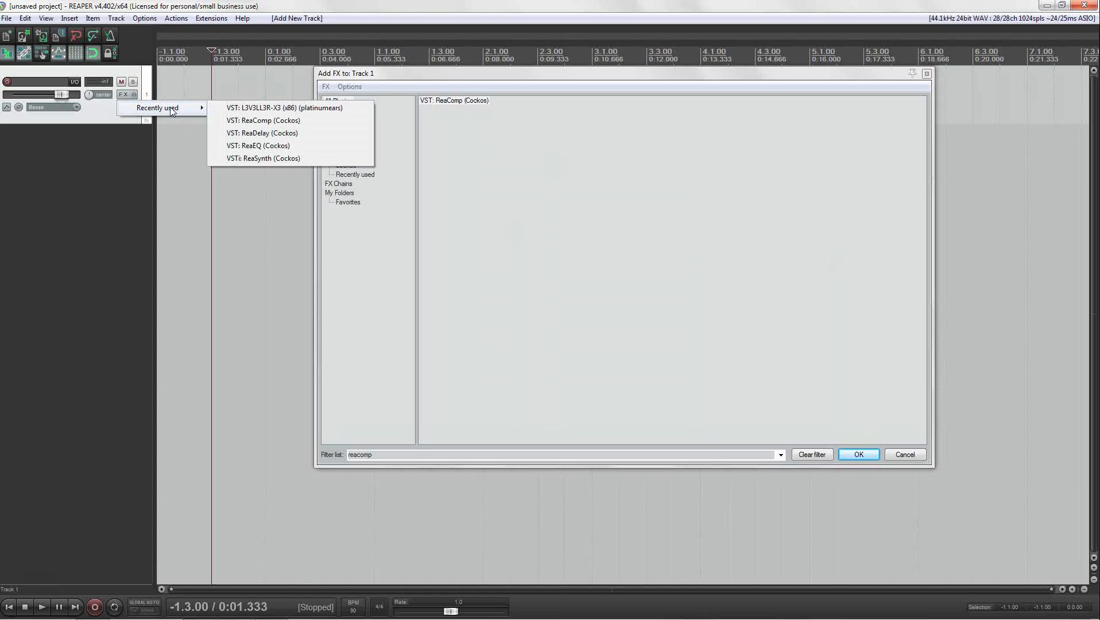
left_click(376, 77)
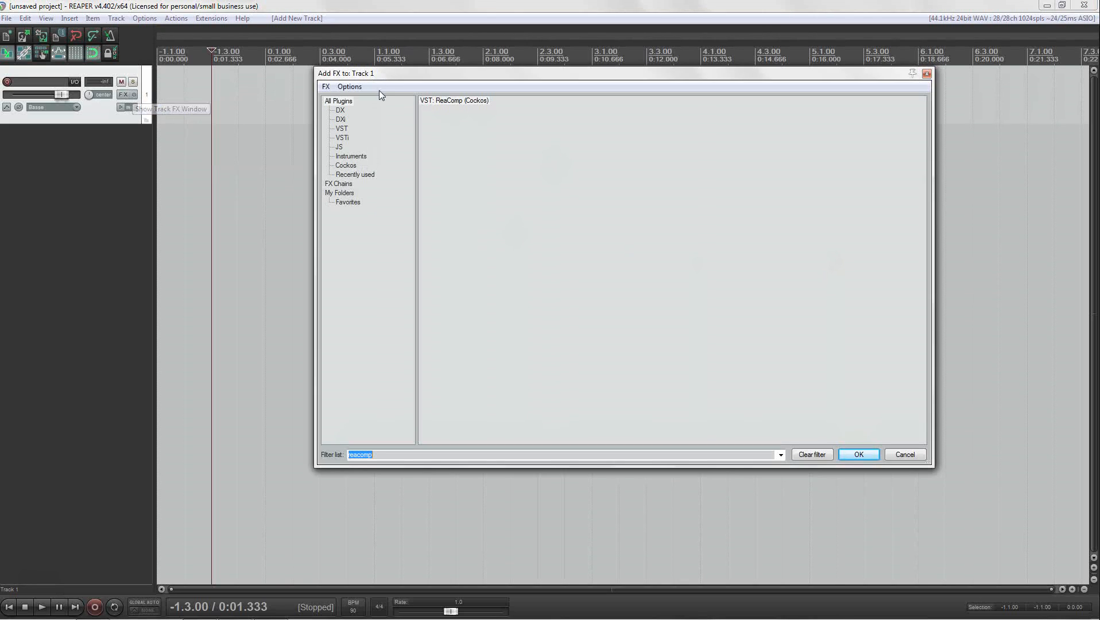
Step: Remove the Favorites folder from My Folders in the effects browser
left_click(347, 202)
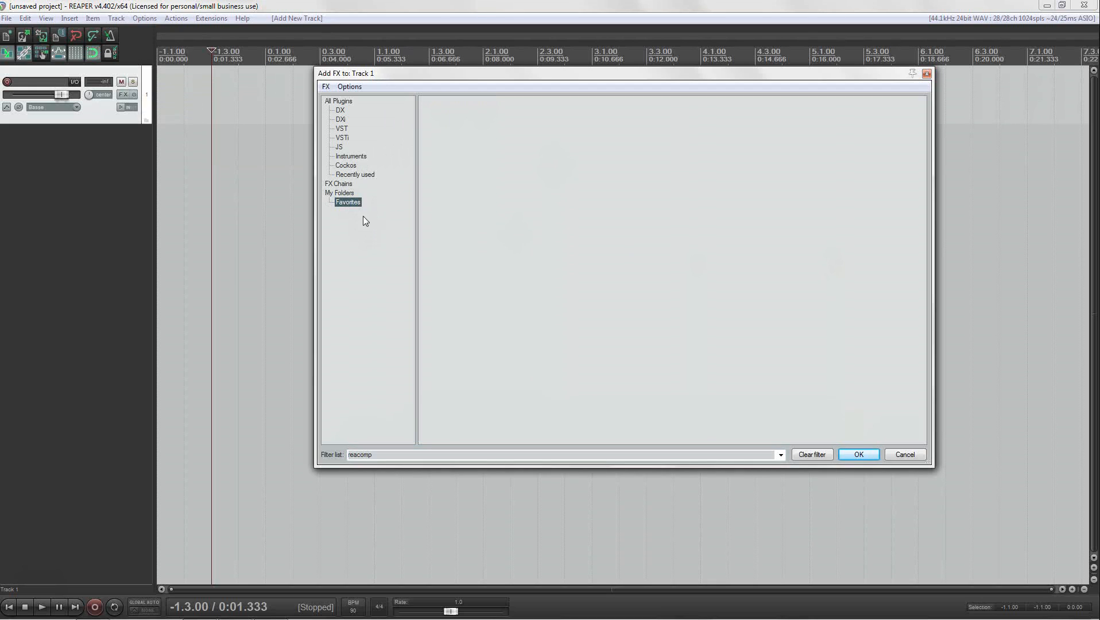
right_click(352, 204)
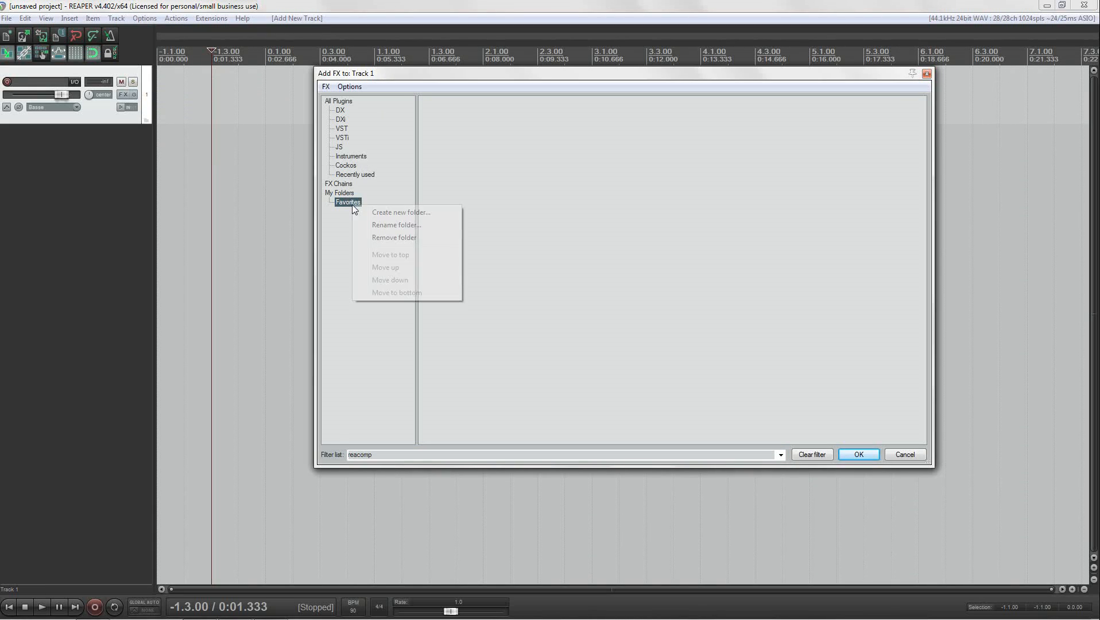
left_click(396, 239)
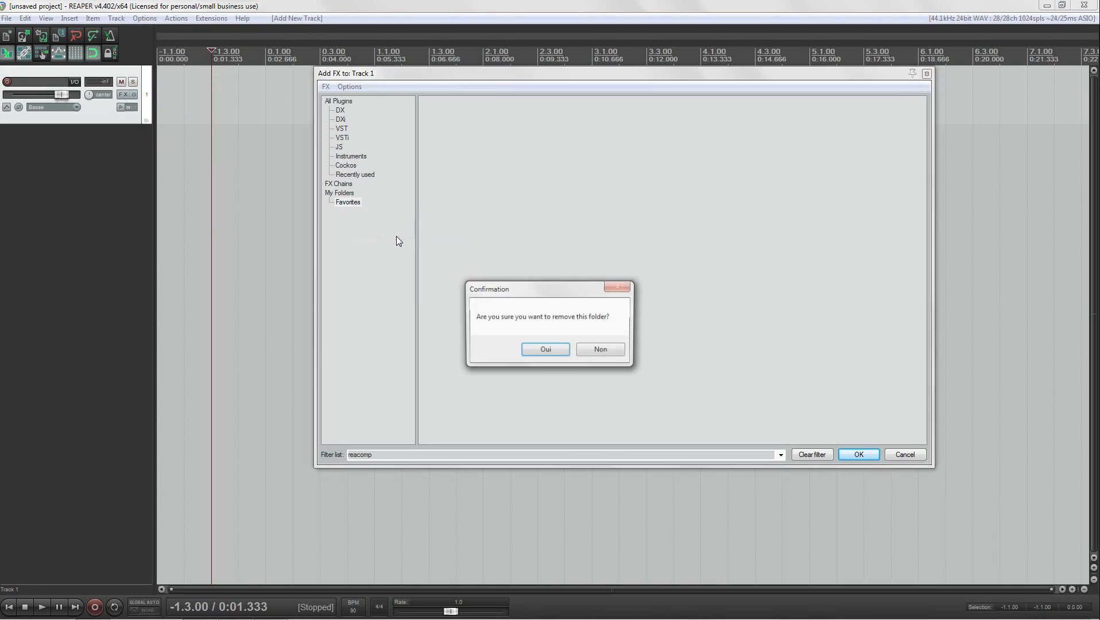
left_click(545, 349)
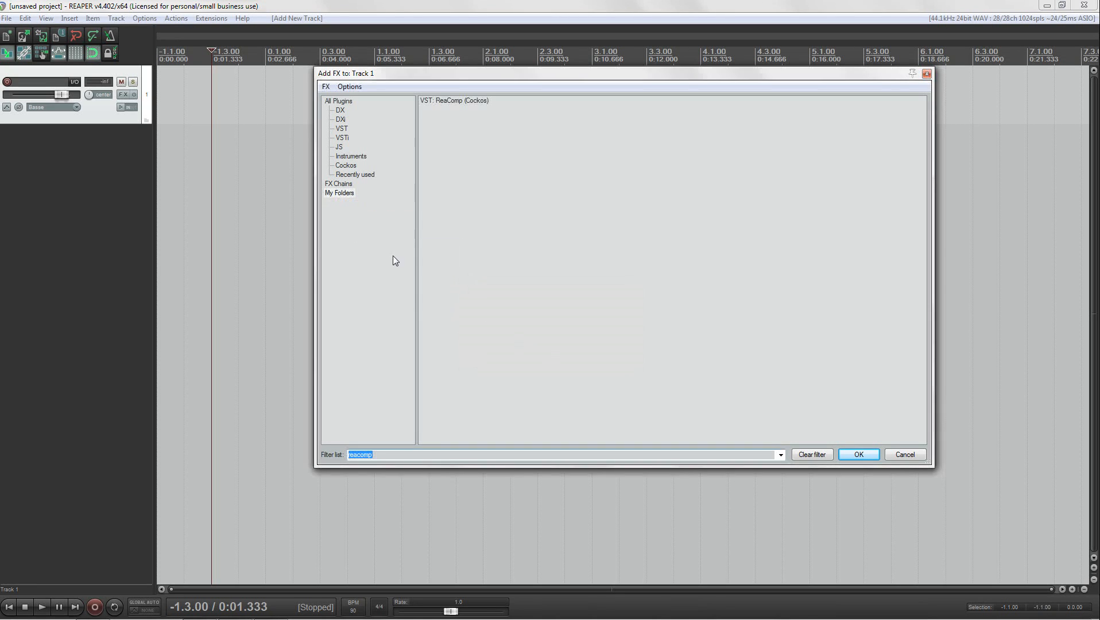
Step: Create a new plugin folder named EQ under My Folders
right_click(341, 196)
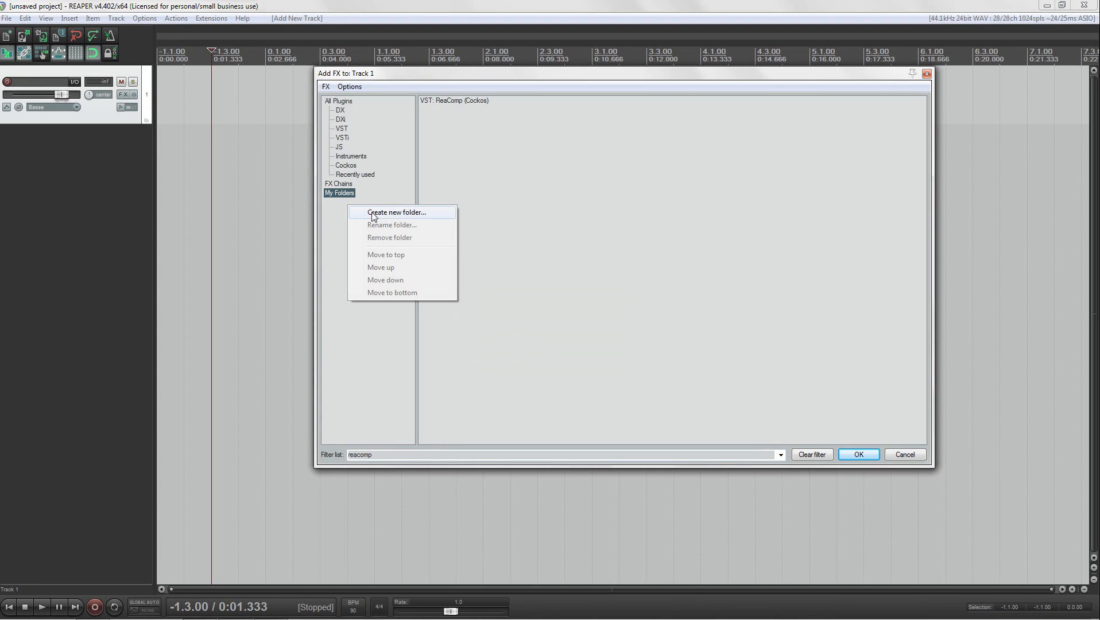
left_click(380, 214)
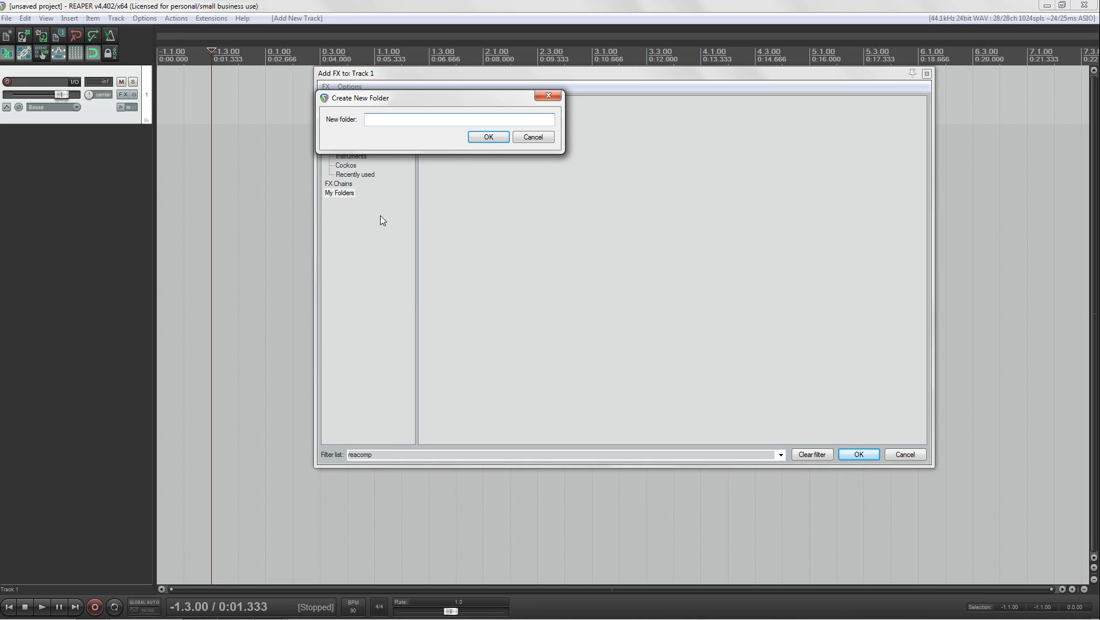
type("Eg")
key("Return")
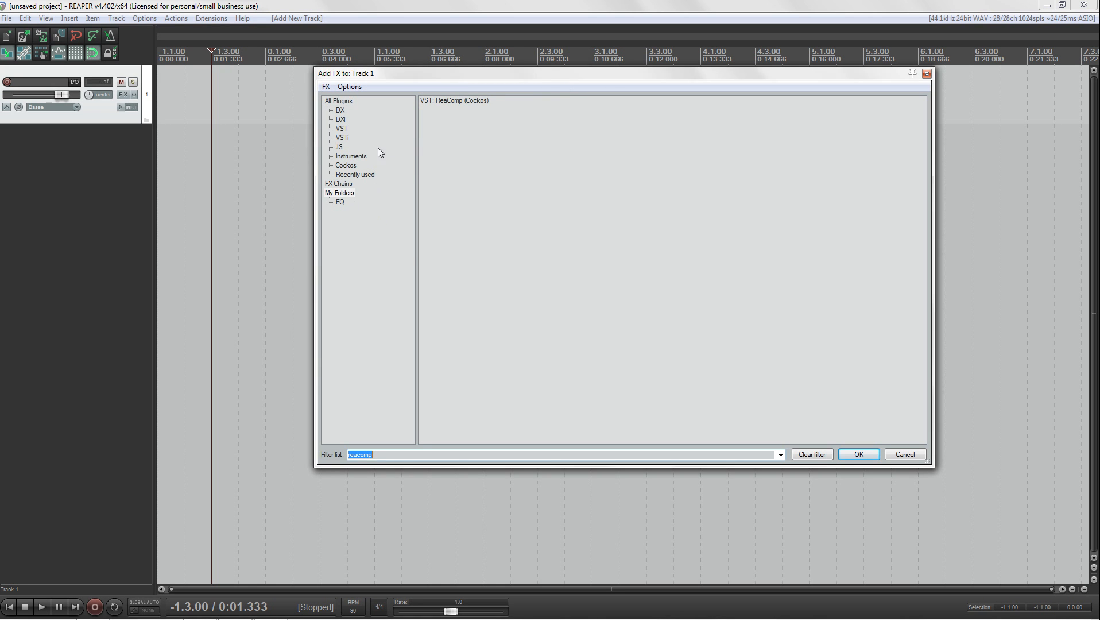
Step: Clear the plugin filter and add FabFilter Pro-Q (FabFilter) to the EQ folder
left_click(805, 456)
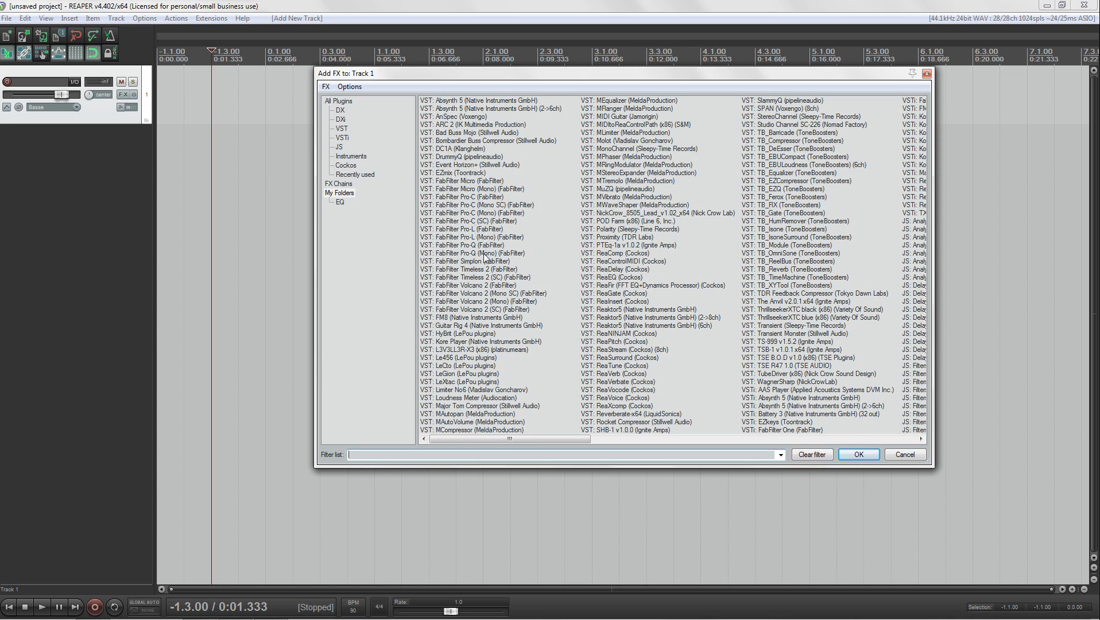
left_click(466, 246)
left_click_drag(539, 79, 643, 81)
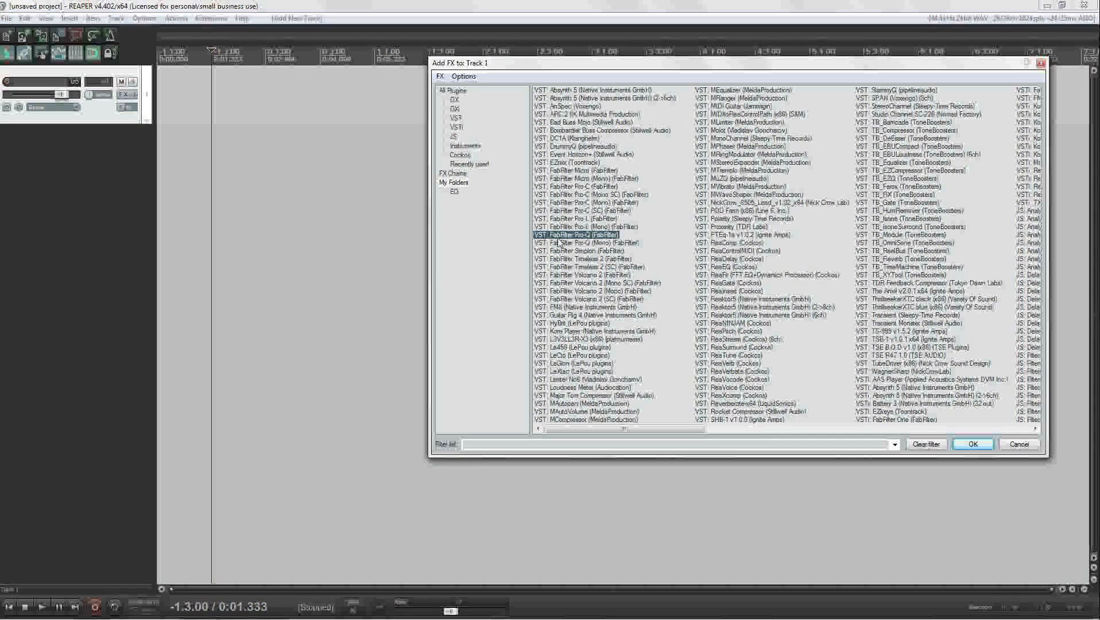
left_click_drag(587, 237, 456, 194)
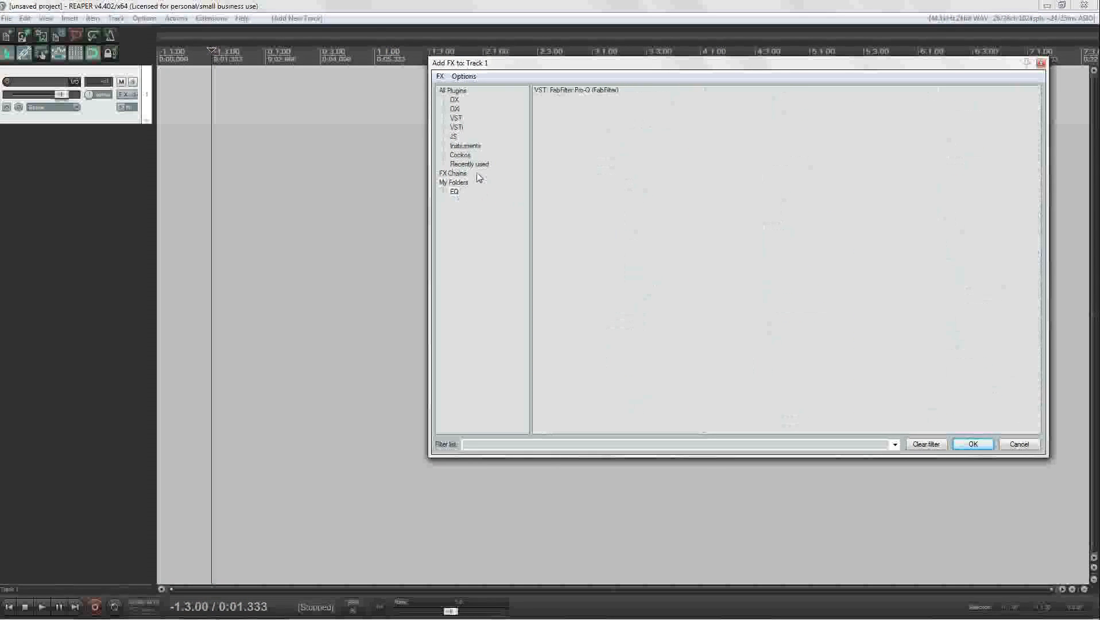
Step: Filter all plugins by "reaeq" and add ReaEQ (Cockos) to the EQ folder
left_click(452, 92)
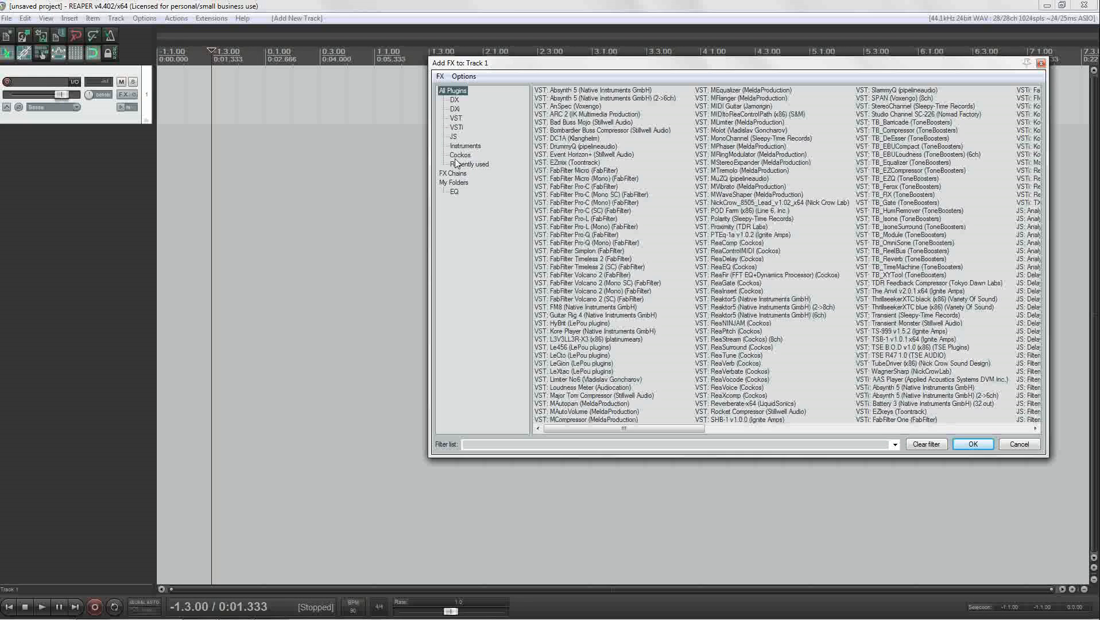
left_click(453, 195)
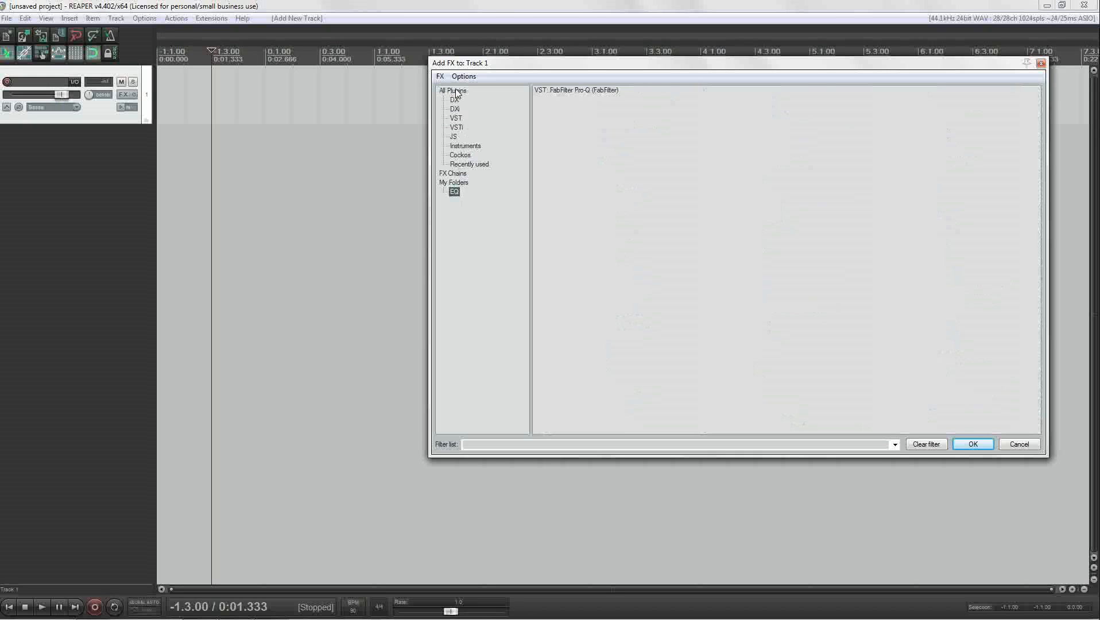
left_click(456, 91)
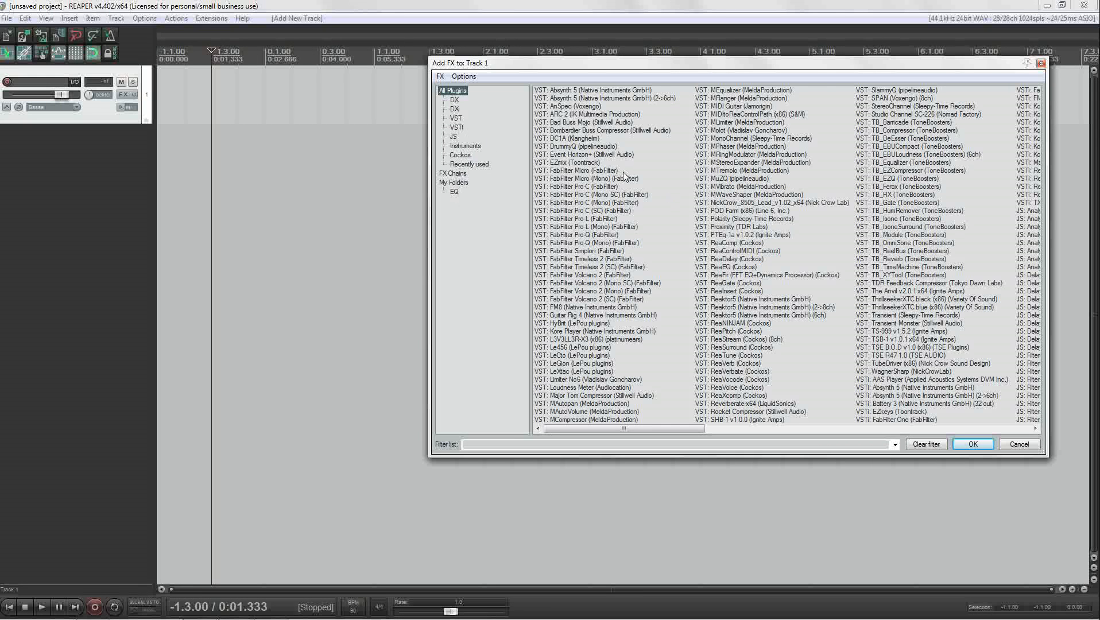
left_click(511, 442)
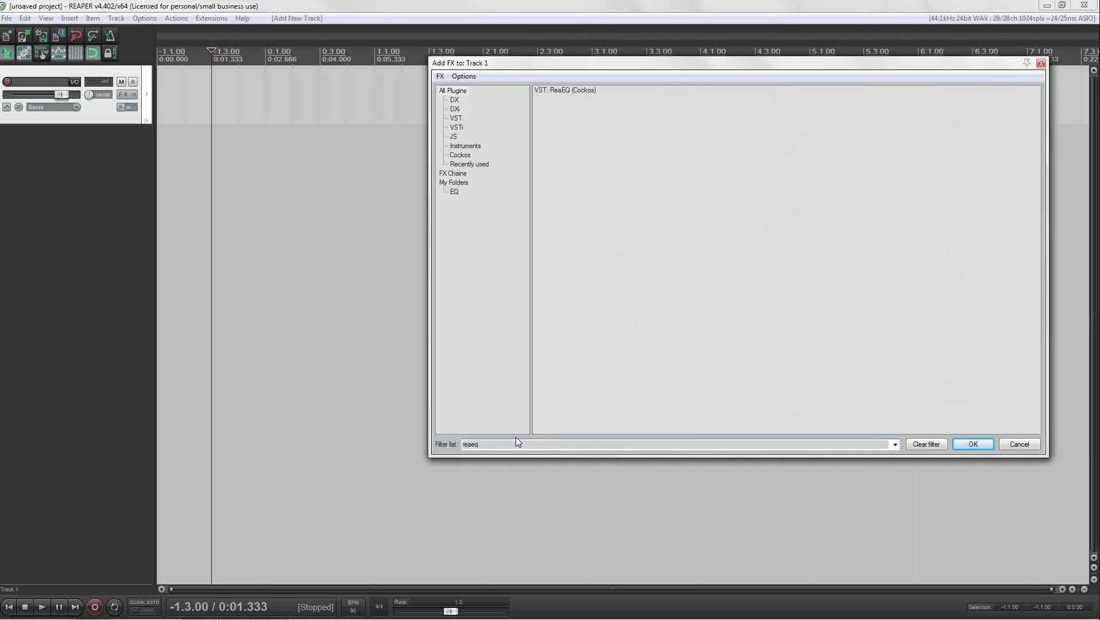
left_click_drag(567, 91, 458, 193)
Step: Replace the plugin filter with "a", add MuZQ (pipelineaudio) to the EQ folder and show that folder's contents
double_click(493, 448)
key("BackSpace")
type("antre")
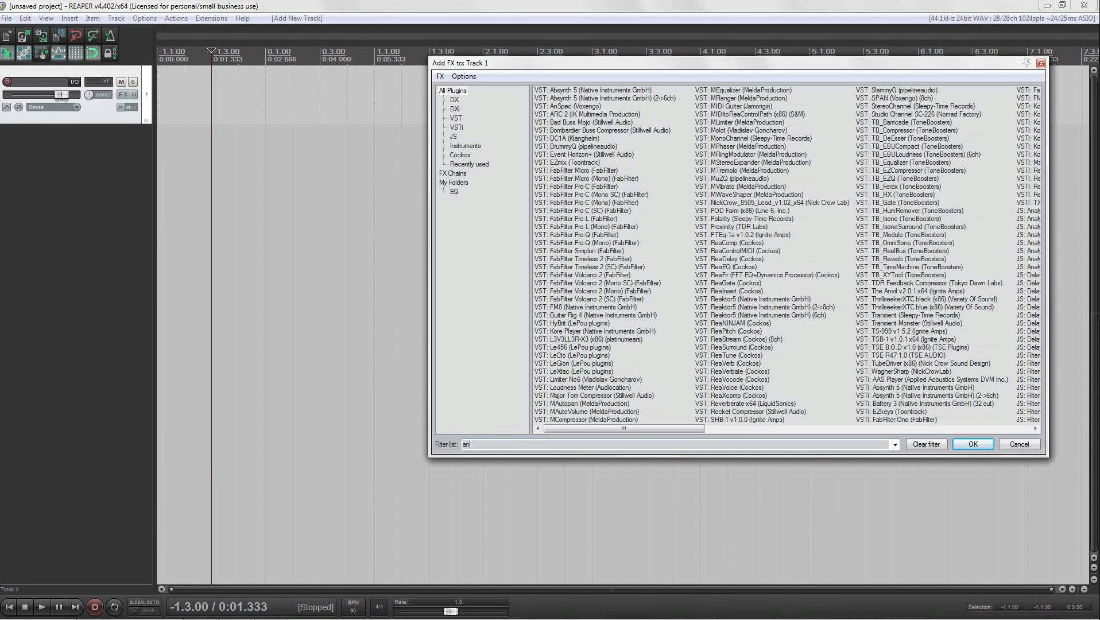
key("BackSpace")
key("BackSpace")
key("BackSpace")
key("BackSpace")
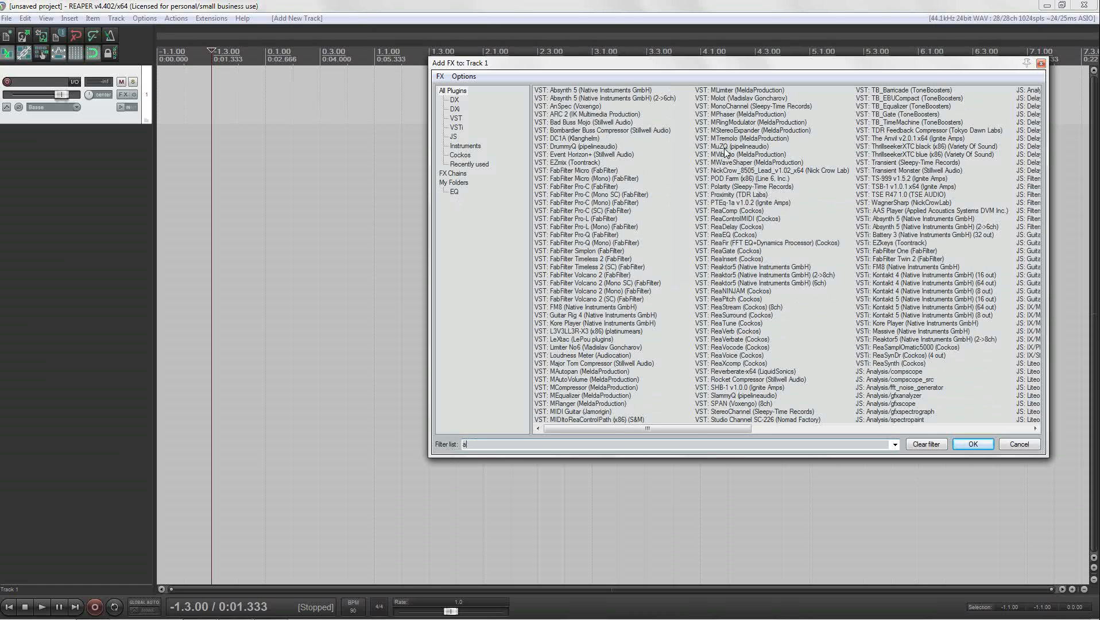
left_click(459, 193)
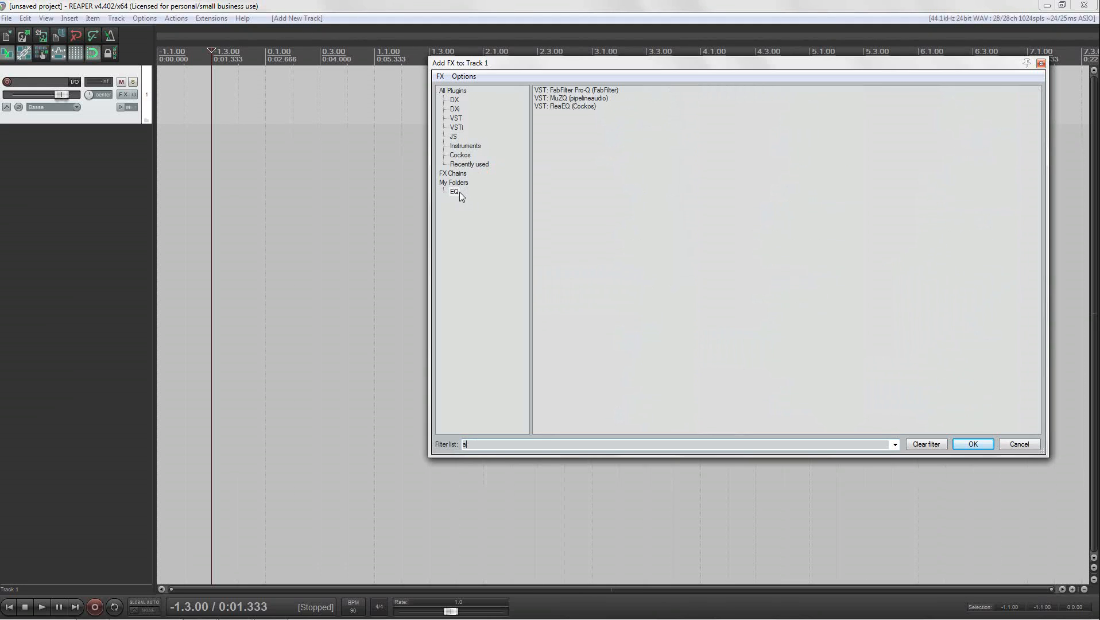
Step: Create a second plugin folder named Compresseurs under My Folders
right_click(456, 208)
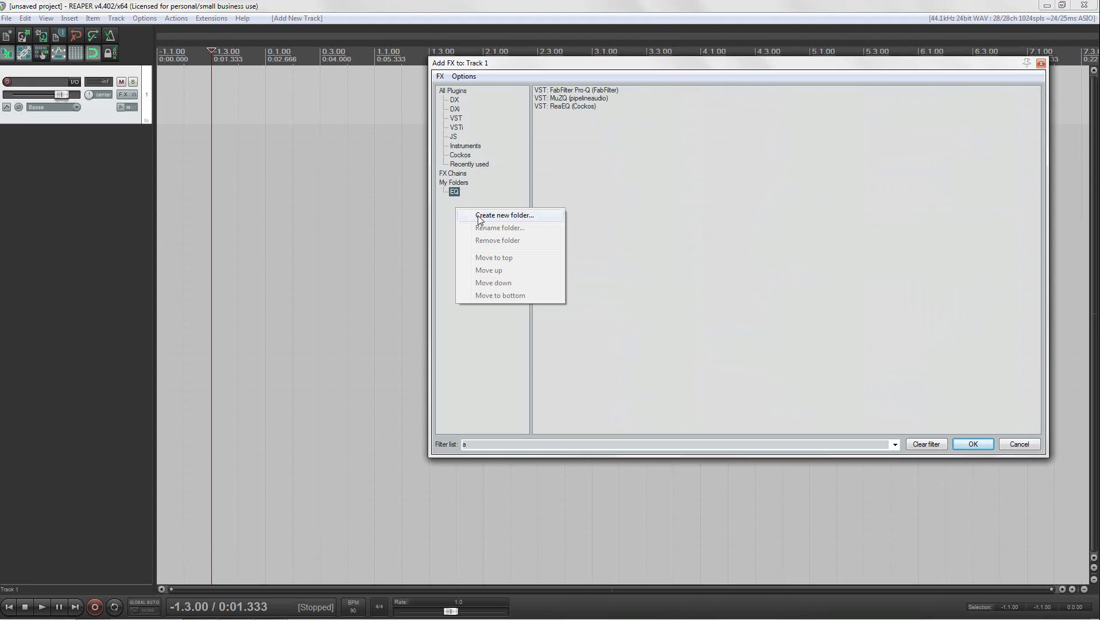
left_click(479, 216)
type("Com")
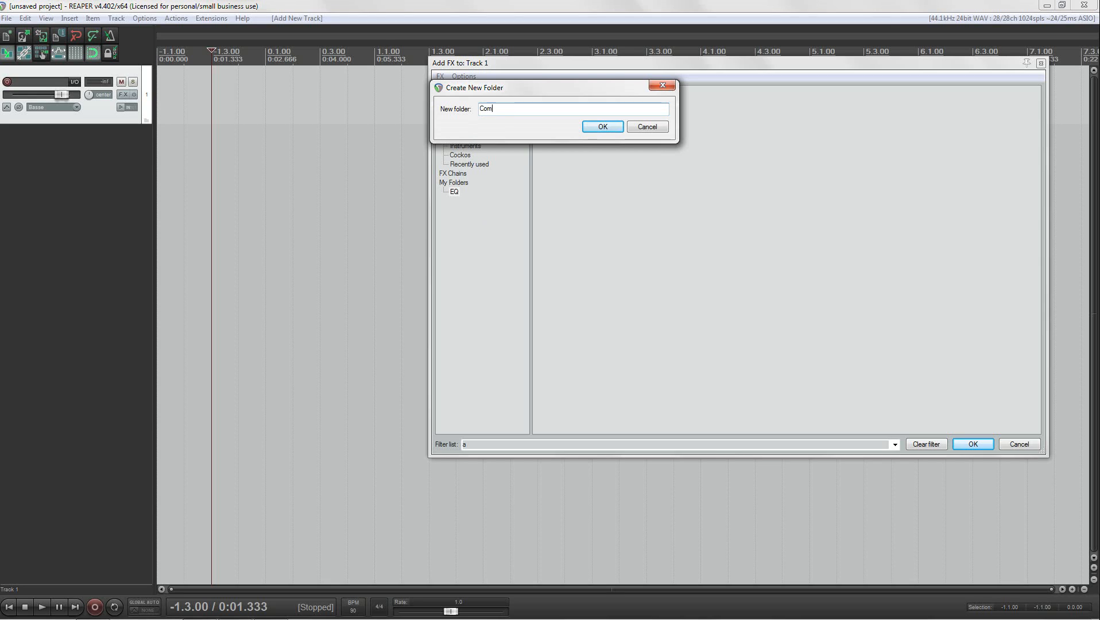
type("presseurs")
key("Return")
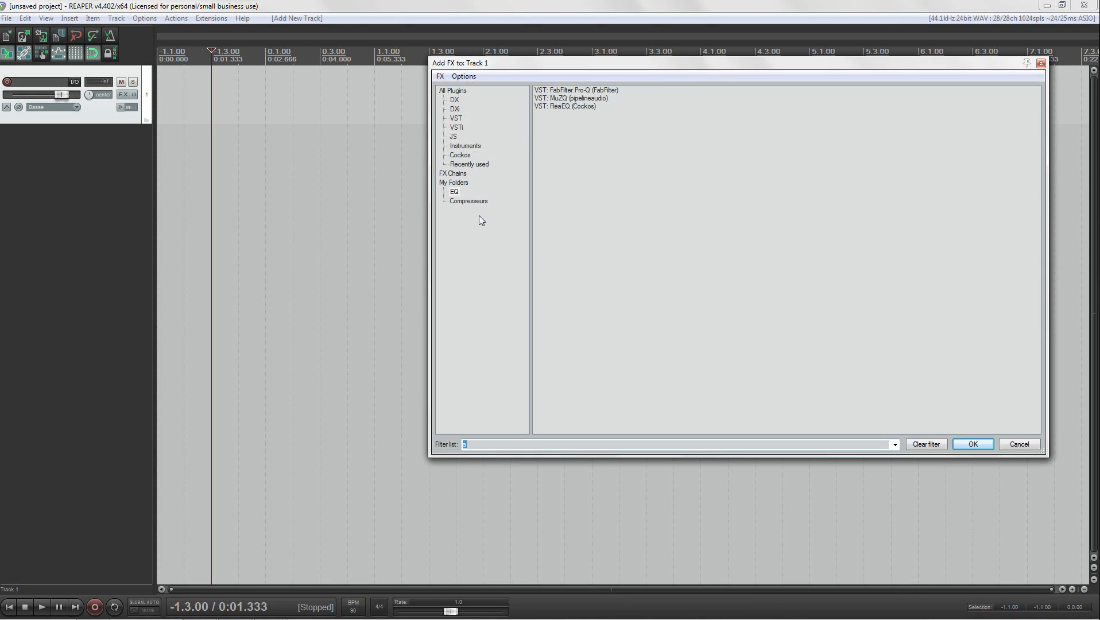
Step: Add ReaComp from the Cockos plugins to the Compresseurs folder
left_click(453, 91)
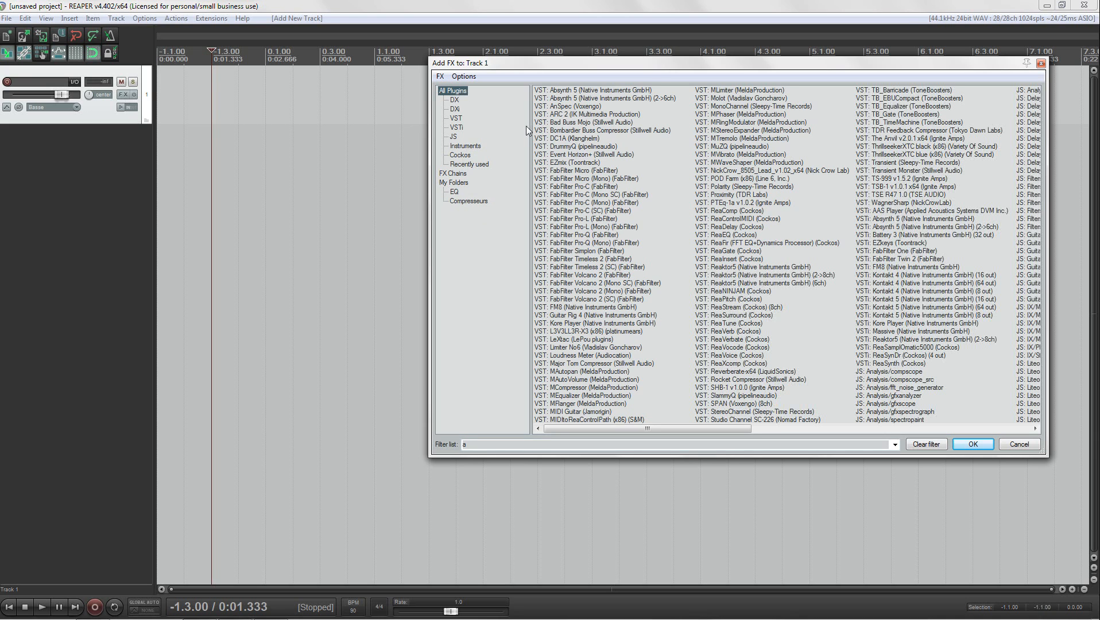
left_click(466, 156)
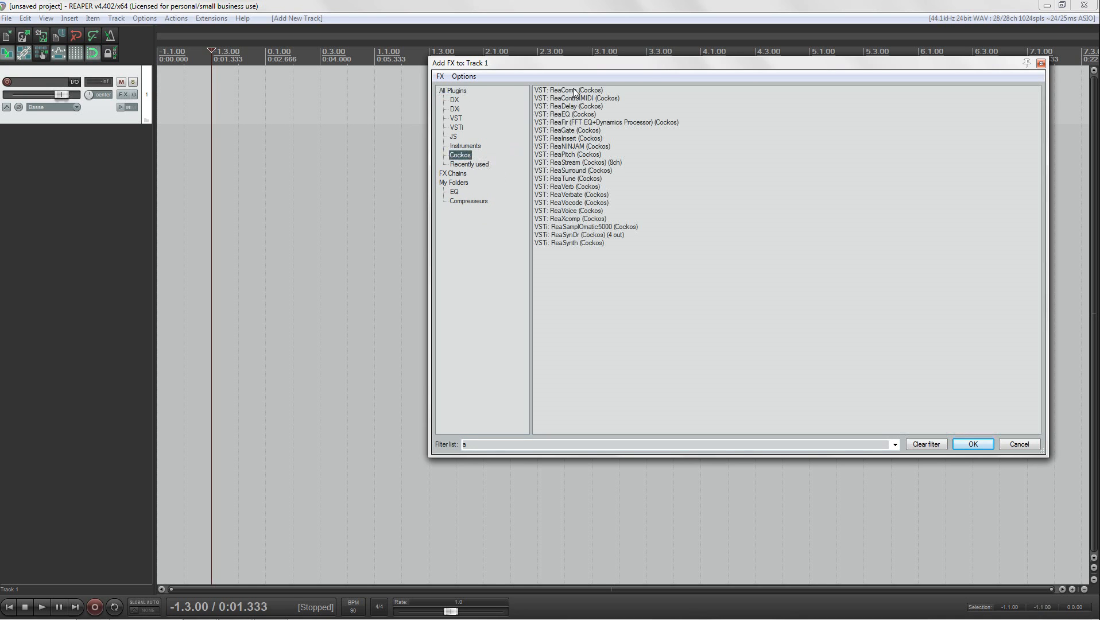
left_click_drag(574, 90, 468, 202)
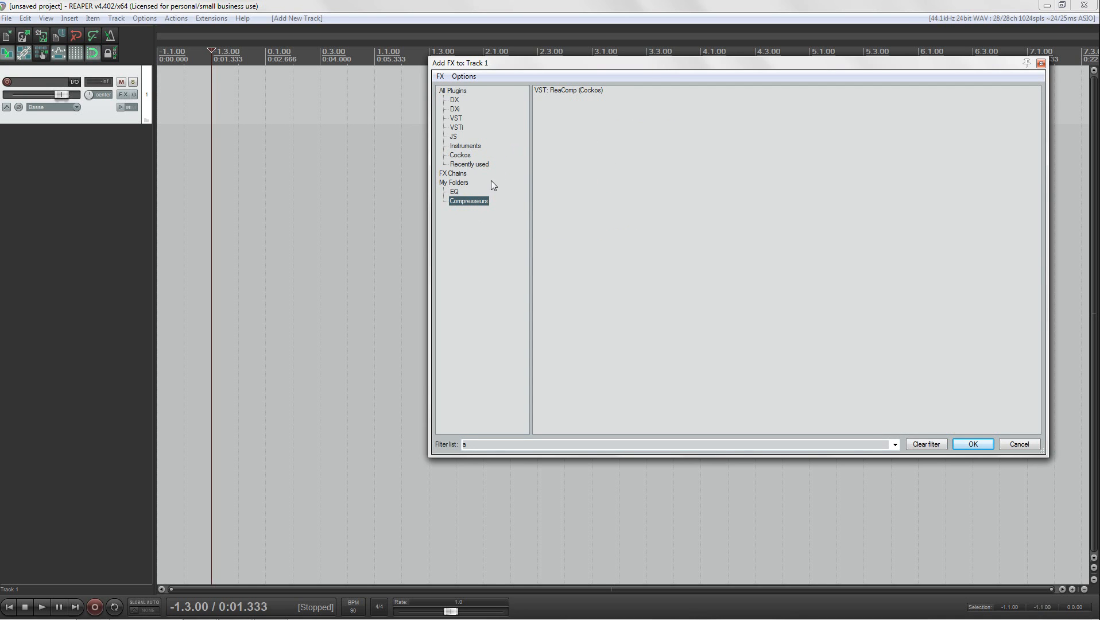
Step: Add ReaXcomp from the Cockos plugins and FabFilter Pro-C from the VST plugins to the Compresseurs folder
left_click(458, 90)
left_click(461, 156)
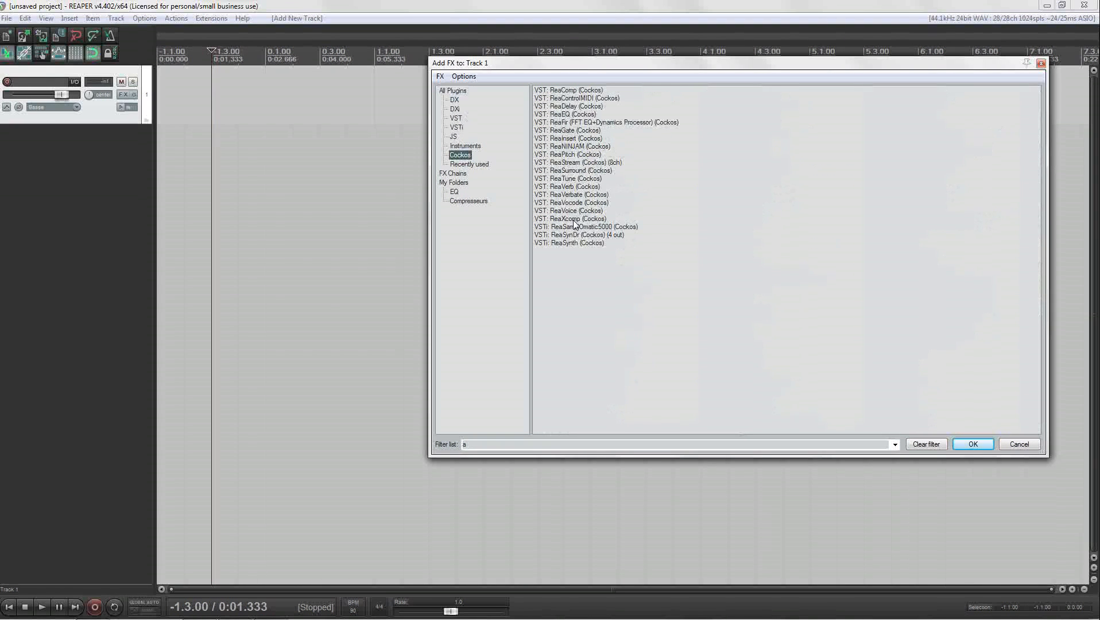
left_click_drag(574, 219, 470, 203)
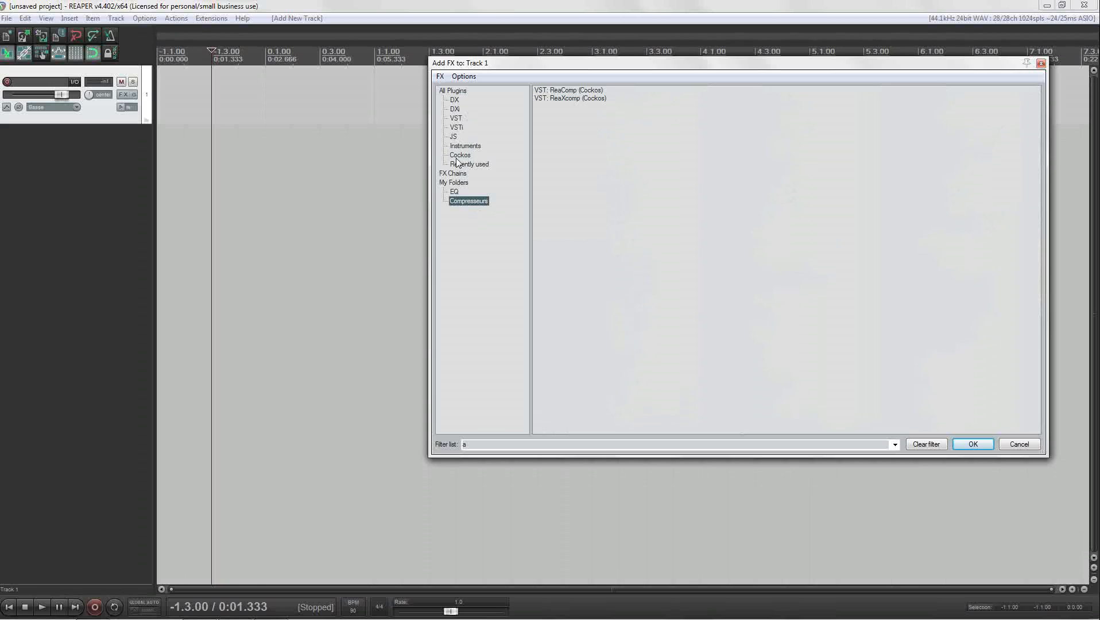
left_click(456, 119)
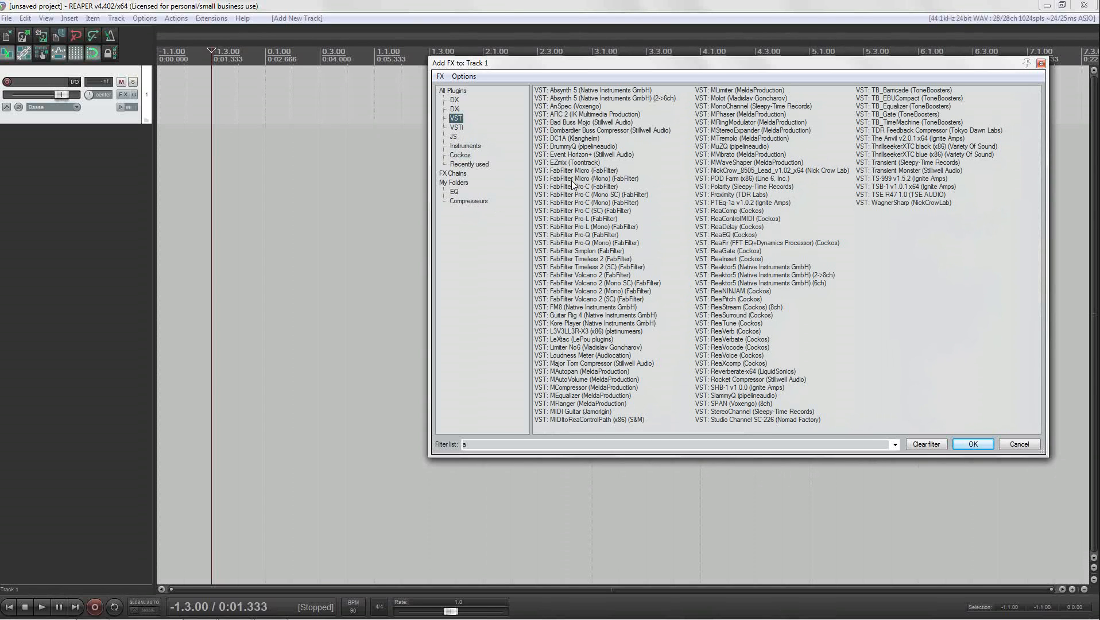
left_click_drag(574, 187, 471, 201)
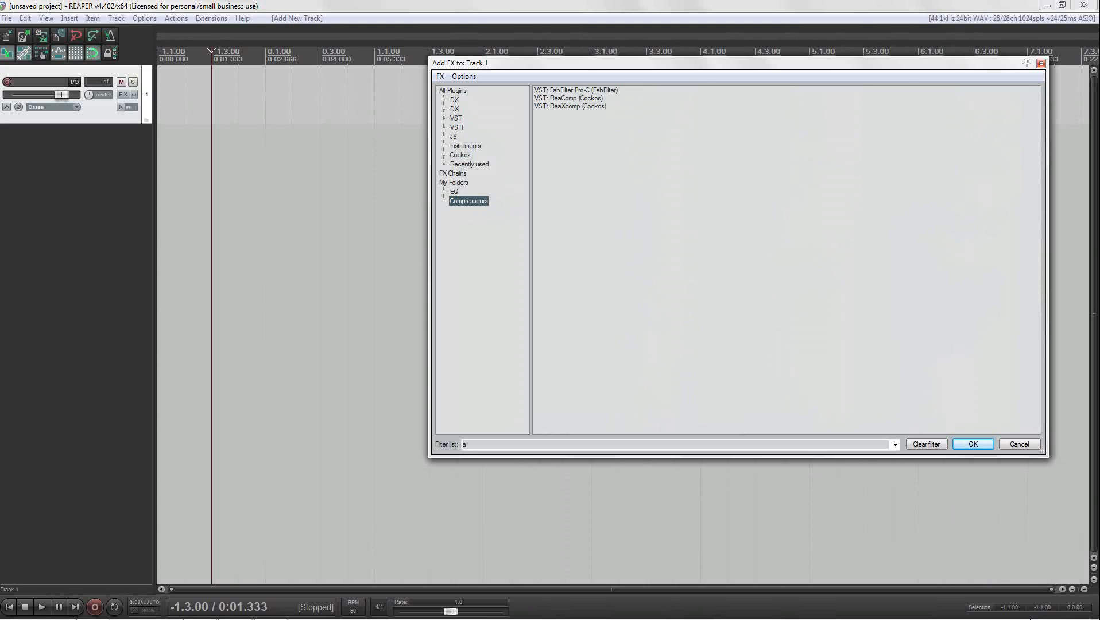
Step: Display the EQ and Compresseurs folder contents, and check track 1's quick-add effects list for both folders
left_click(1011, 611)
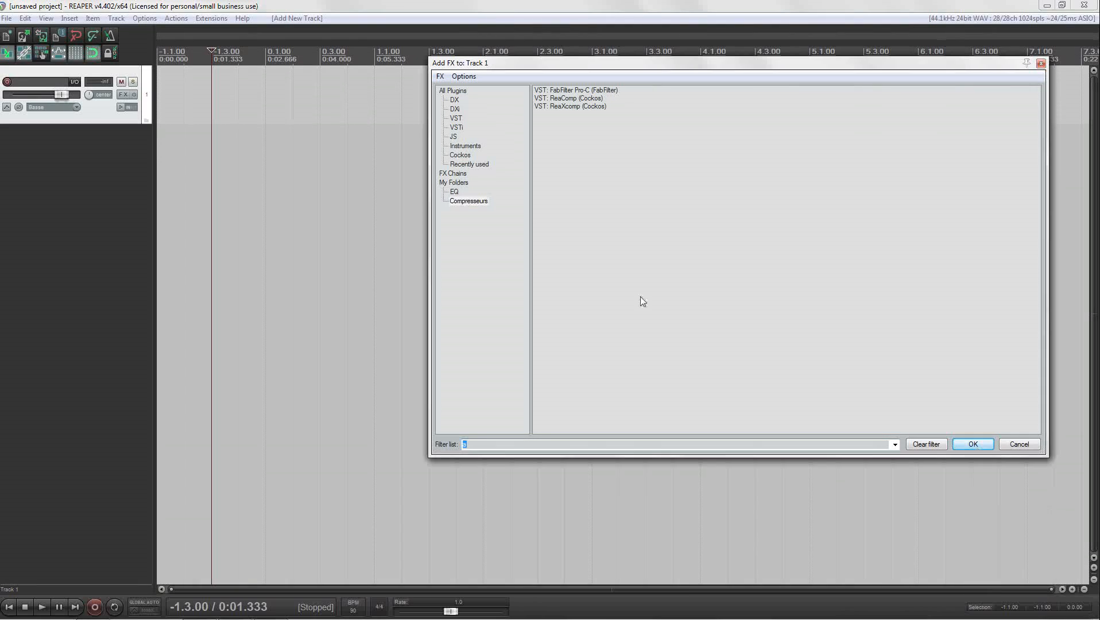
left_click(454, 192)
left_click(465, 201)
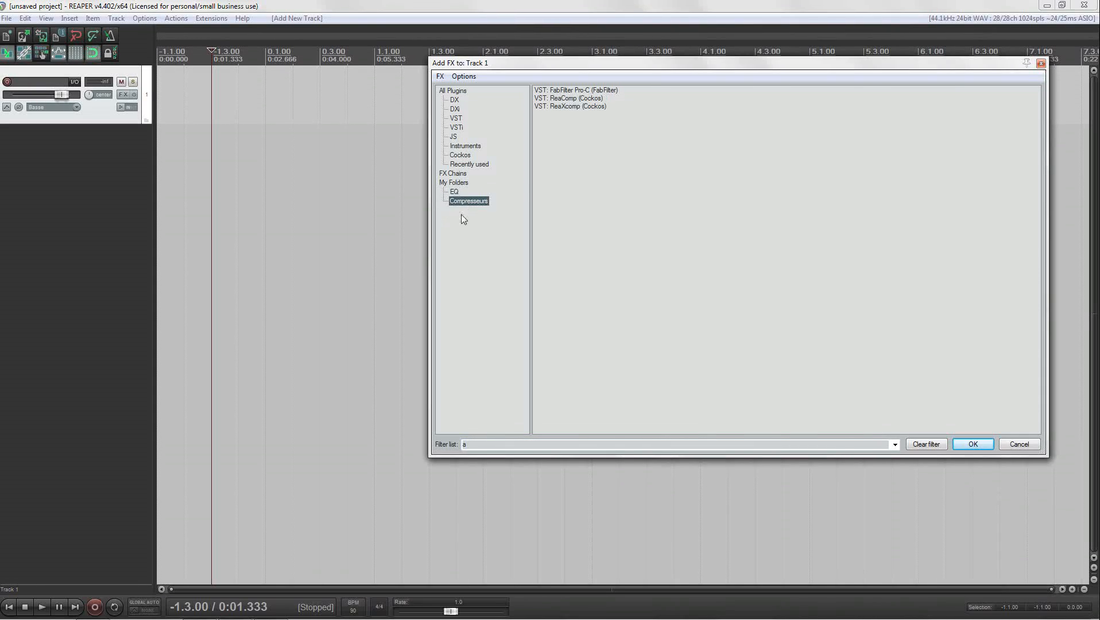
right_click(125, 96)
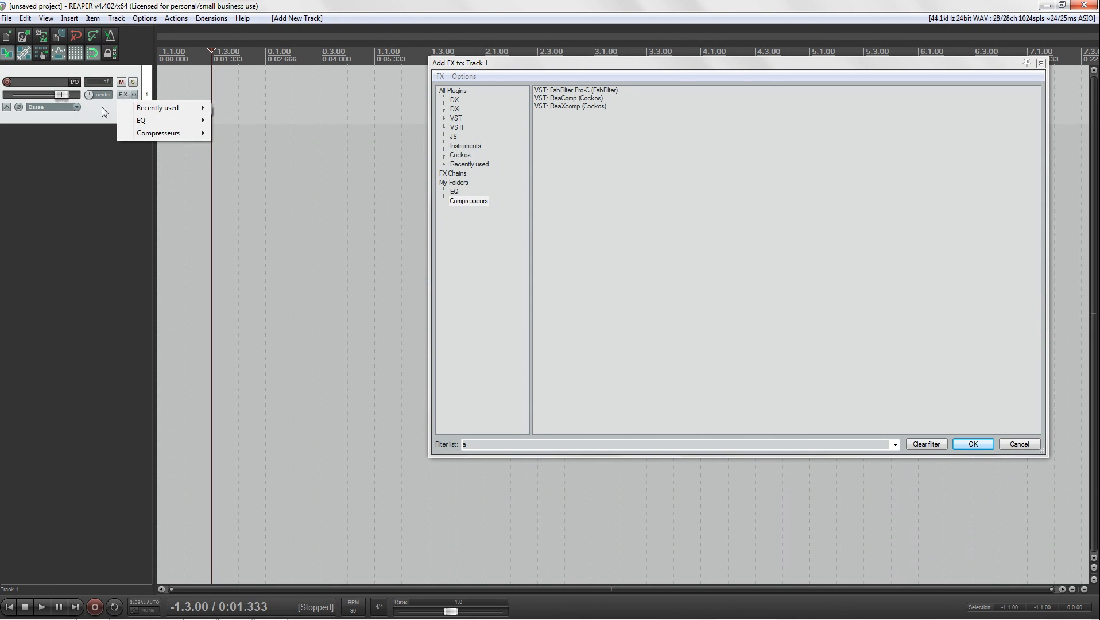
left_click(101, 107)
Step: Show the mixer and bring up the Quick Add FX choices for track 1's insert slot
left_click(46, 19)
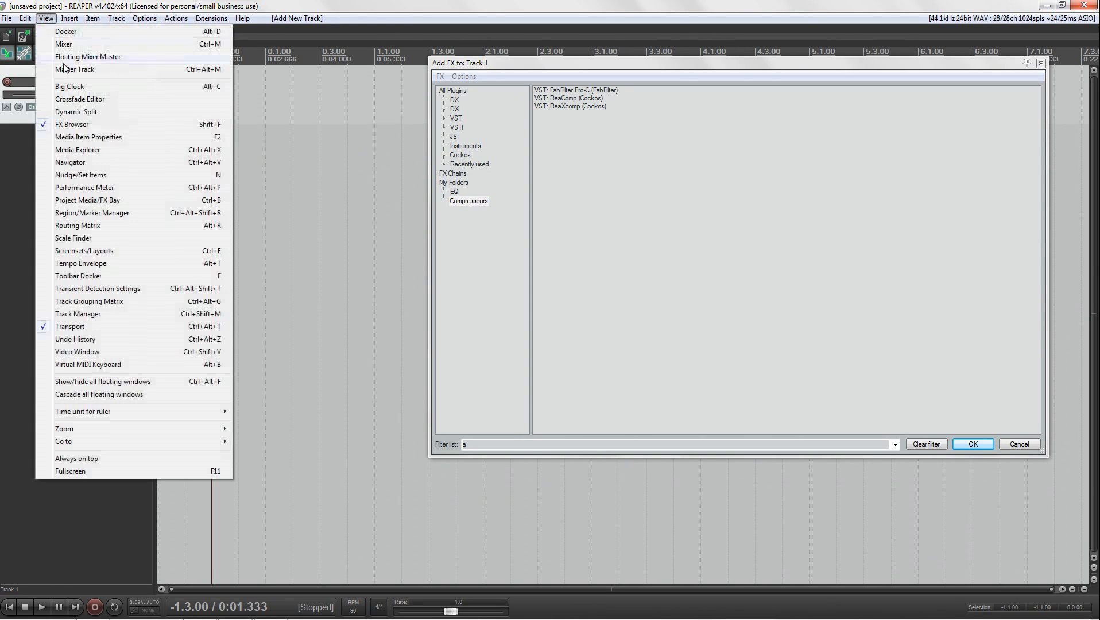
left_click(63, 28)
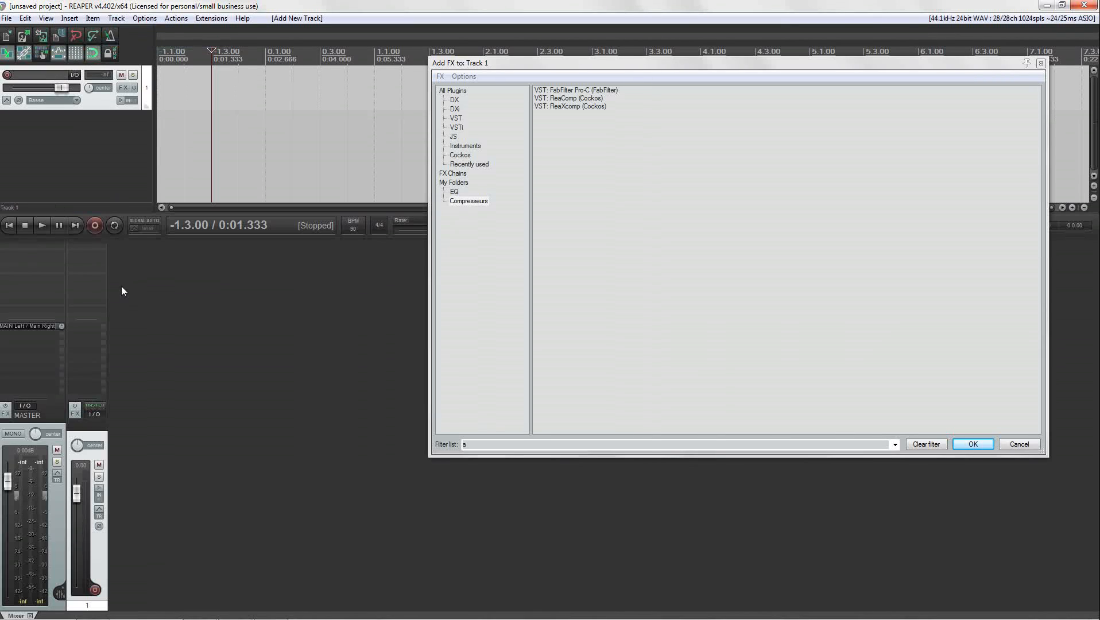
right_click(85, 253)
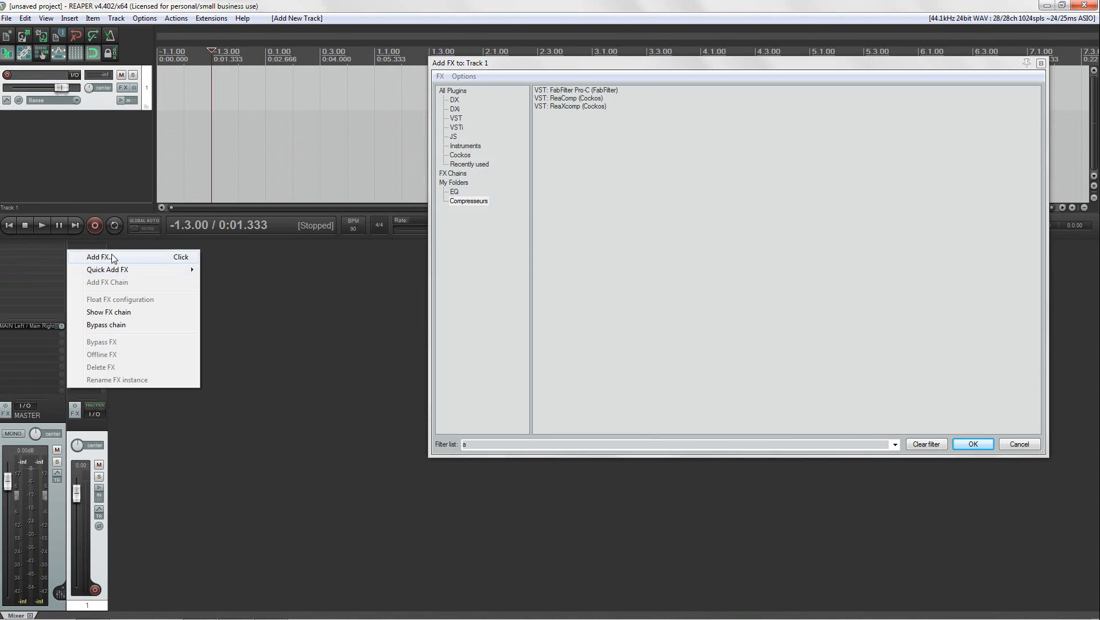
mouse_move(117, 269)
mouse_move(243, 272)
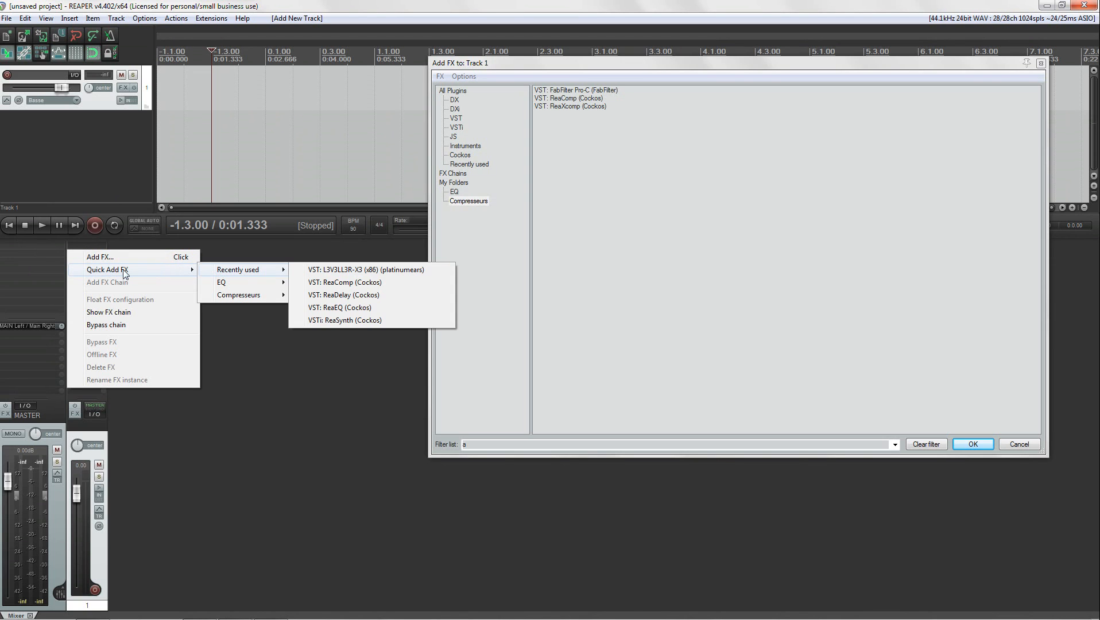
Step: Check which Compresseurs plugins are offered in the quick-add effects list of track 1's track panel
right_click(122, 88)
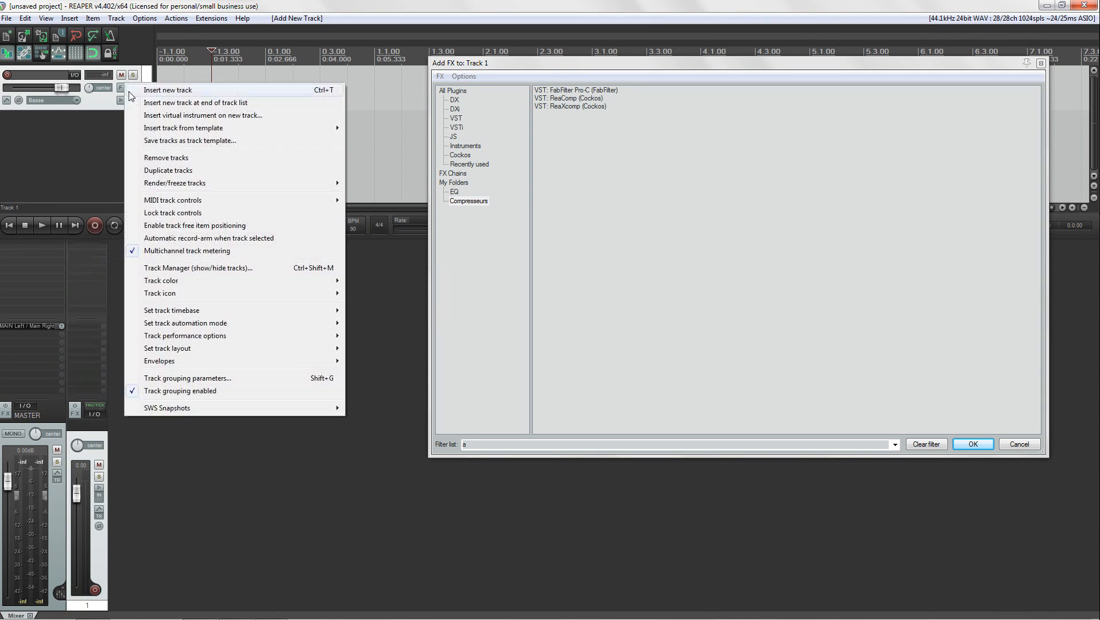
right_click(122, 88)
mouse_move(142, 111)
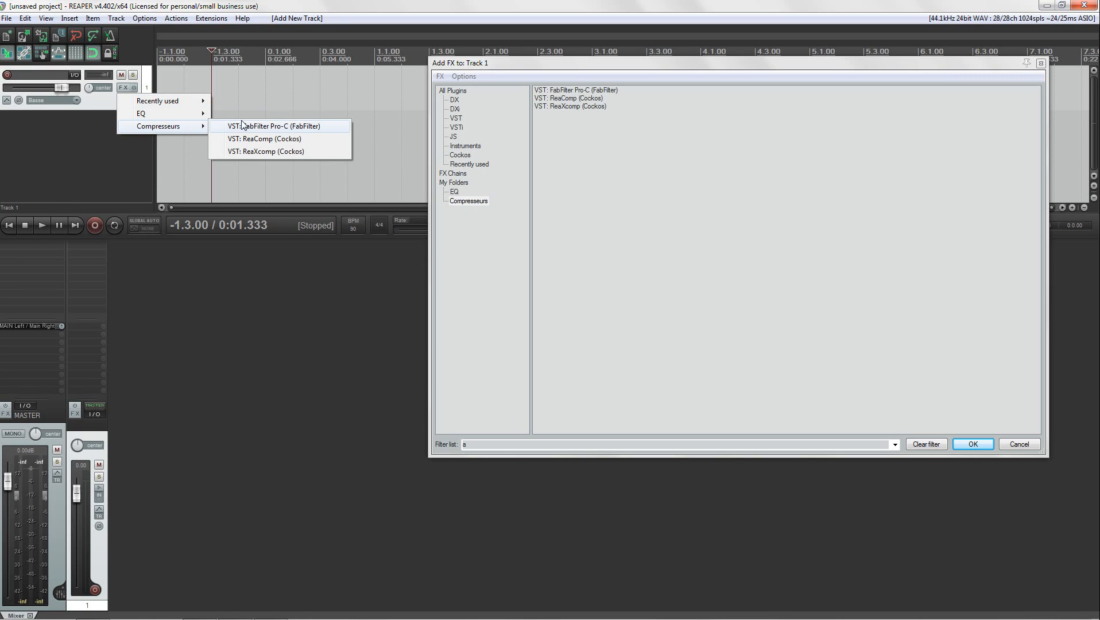
left_click(484, 260)
Step: Rename the MuZQ (pipelineaudio) plugin in the EQ folder as MuZQ
left_click(454, 191)
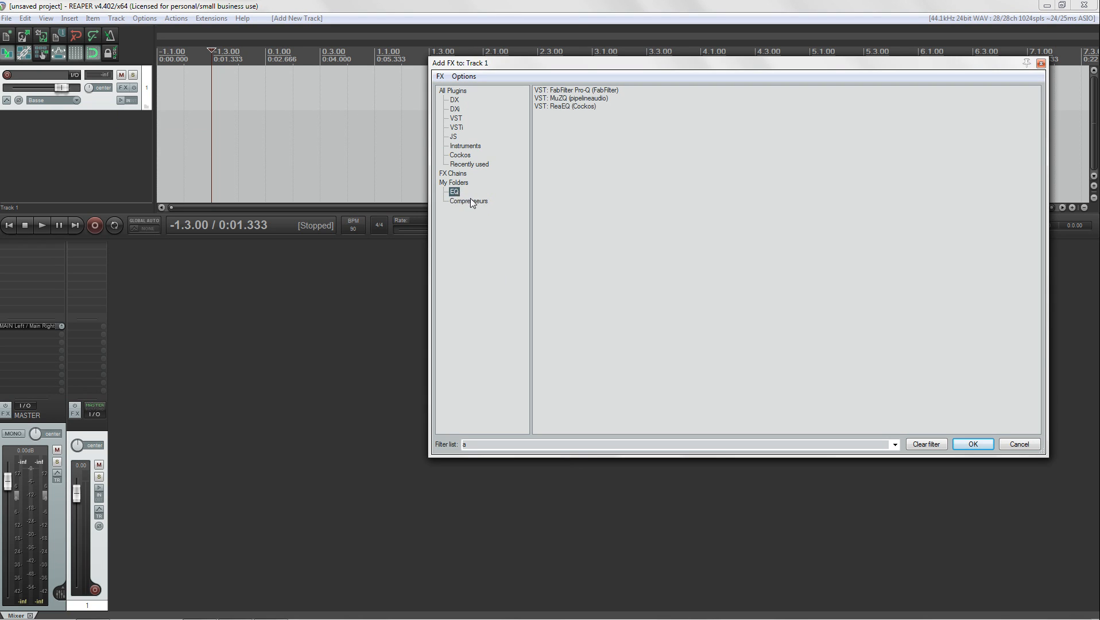
left_click(478, 202)
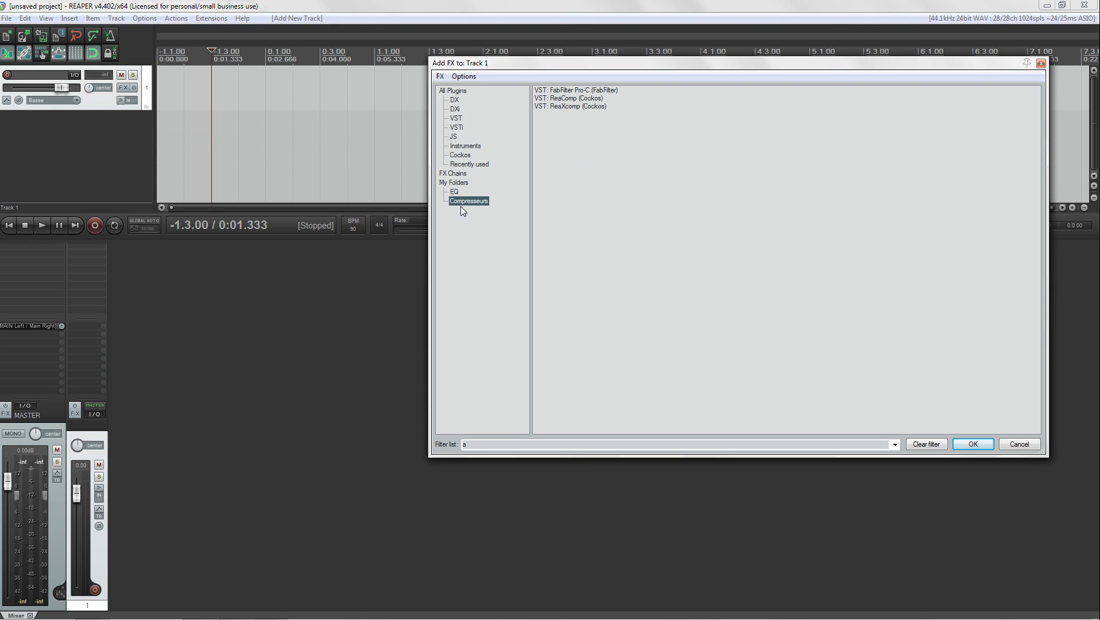
left_click(455, 194)
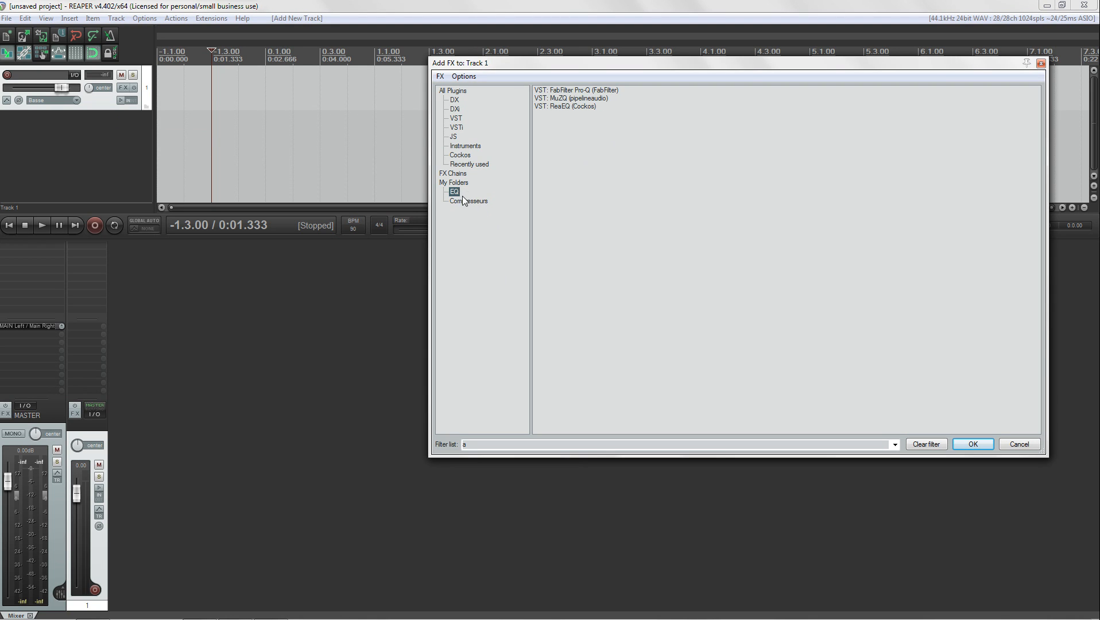
left_click(560, 99)
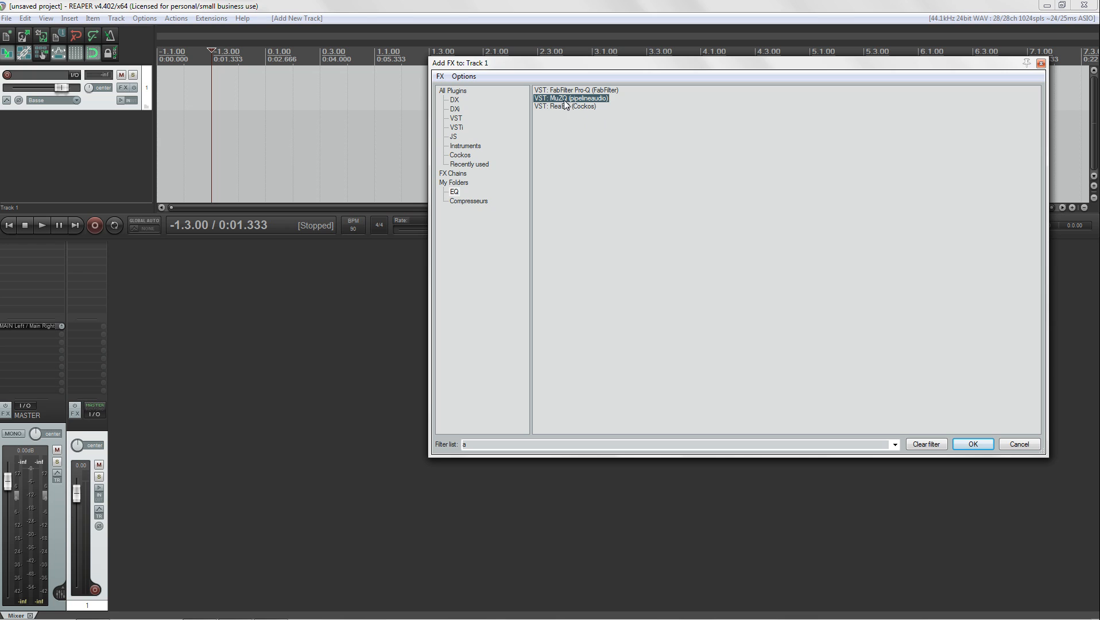
right_click(594, 102)
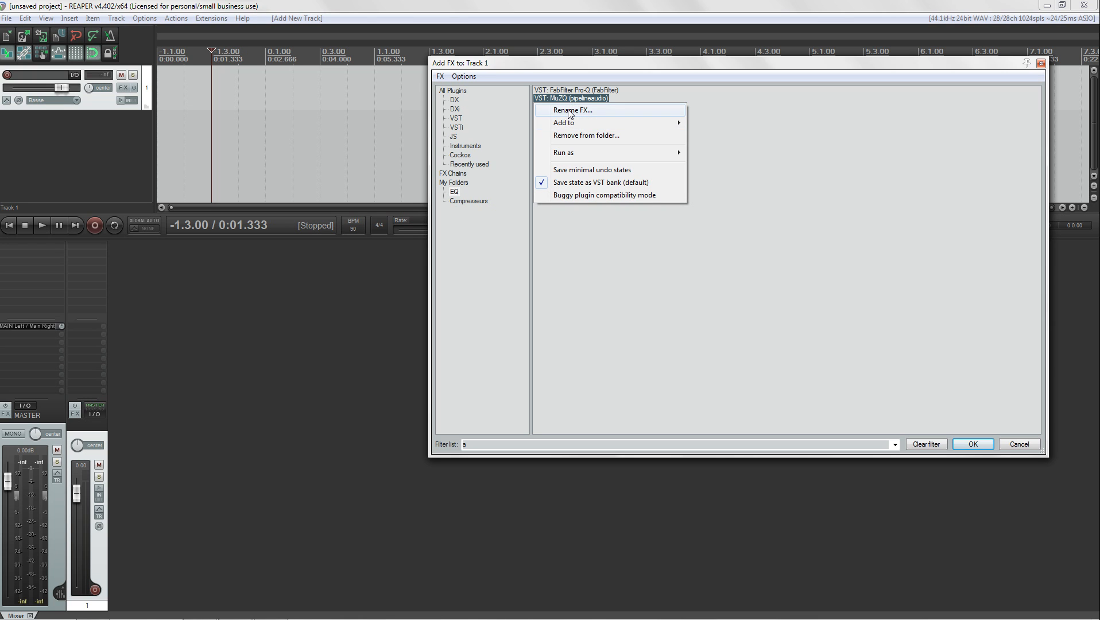
left_click(570, 110)
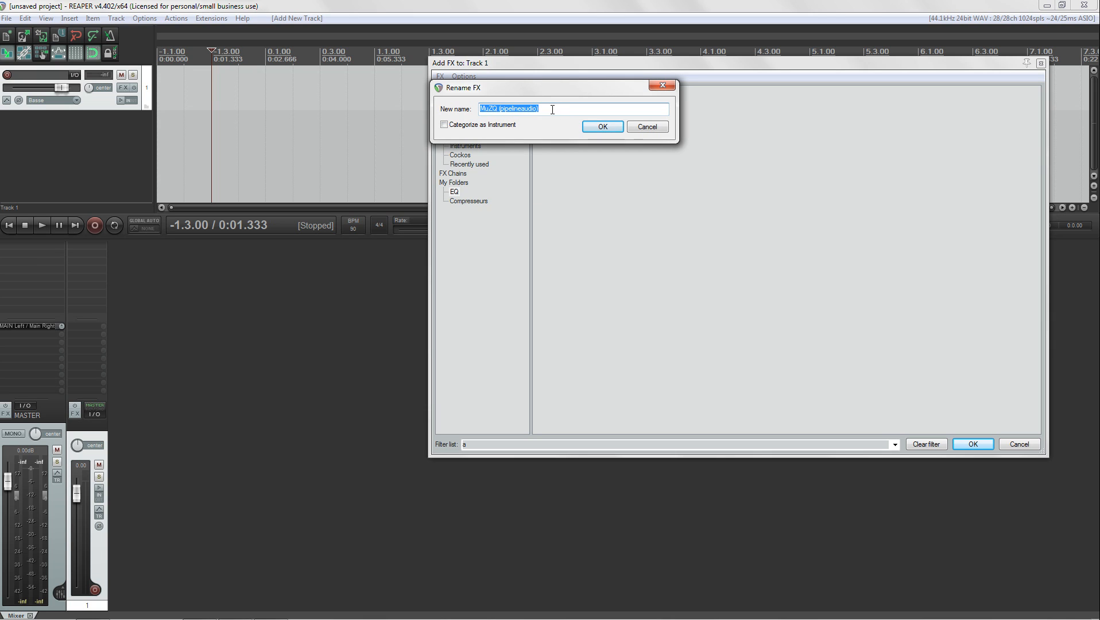
left_click_drag(550, 109, 504, 111)
key("BackSpace")
left_click(604, 127)
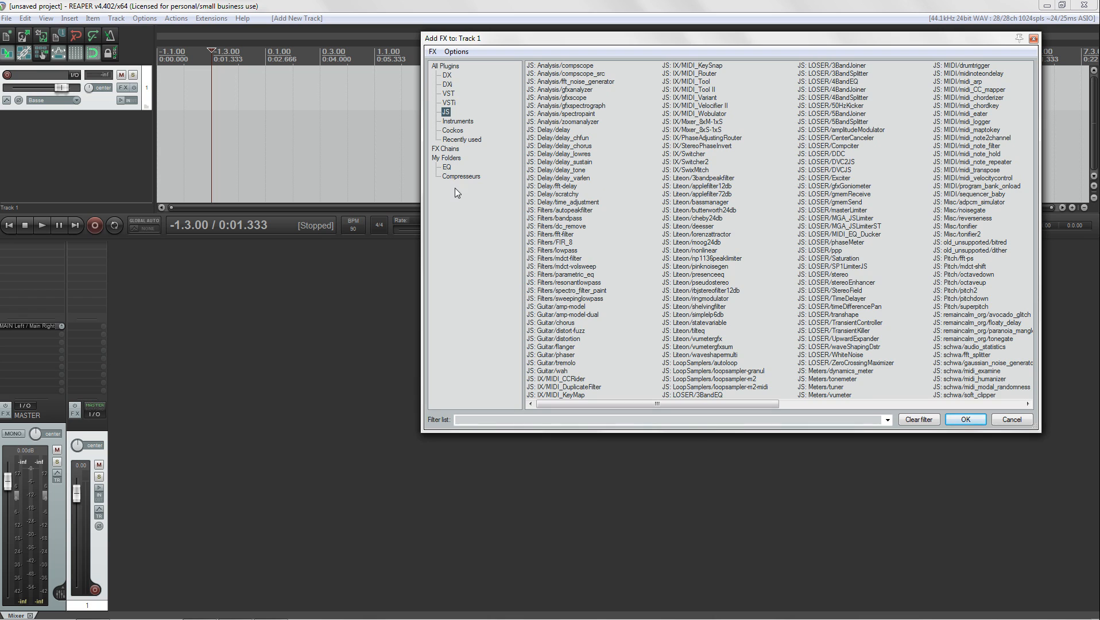
Step: Add L3V3LL3R-X3 (x86) from the VST plugins to track 1, reposition its windows and close them
left_click(448, 94)
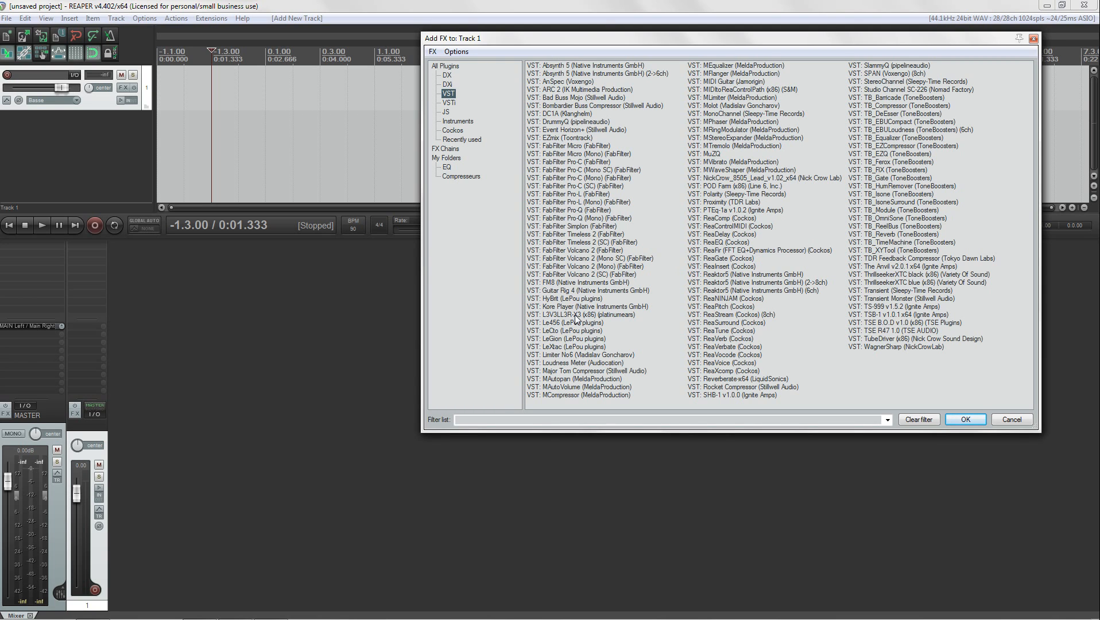
left_click_drag(575, 319, 126, 82)
left_click_drag(439, 148, 576, 154)
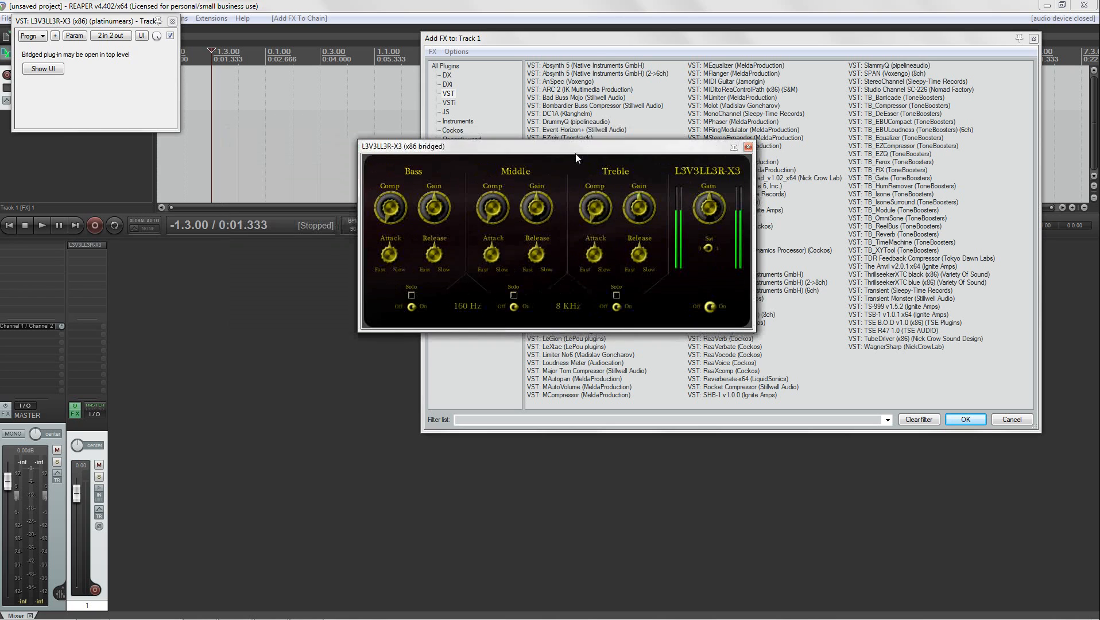
left_click_drag(479, 153, 511, 267)
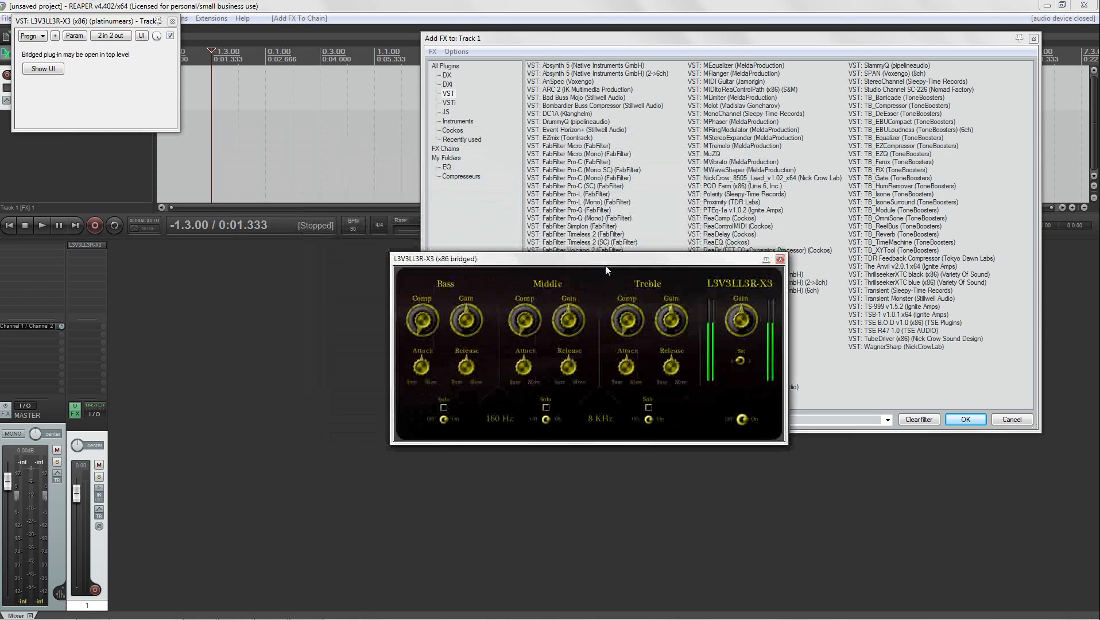
left_click_drag(593, 265, 522, 176)
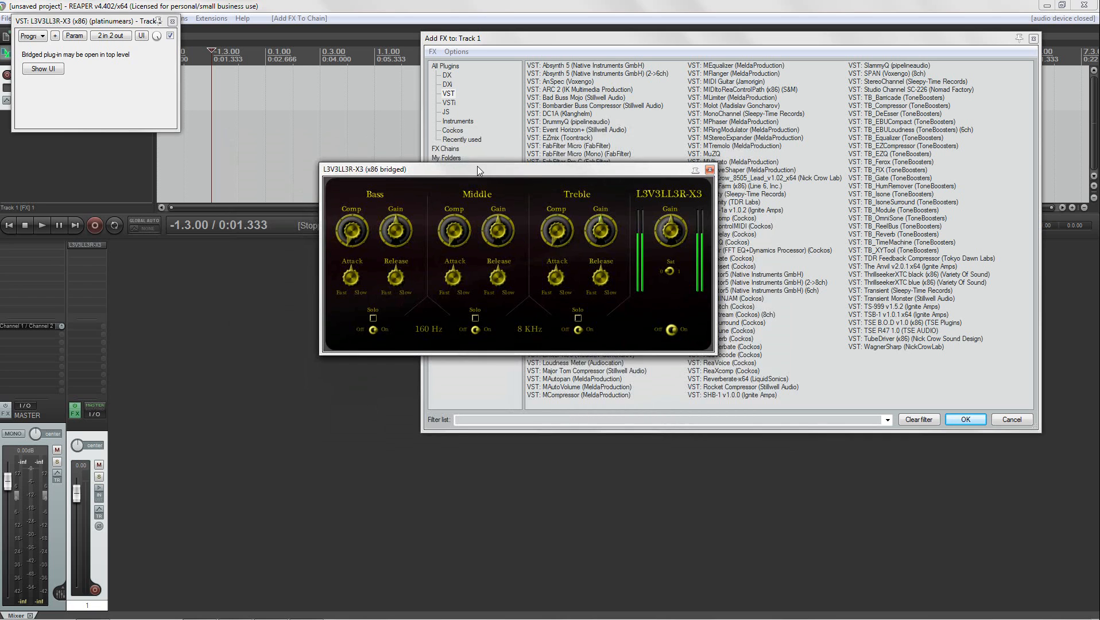
left_click_drag(477, 170, 390, 129)
left_click_drag(129, 49, 136, 139)
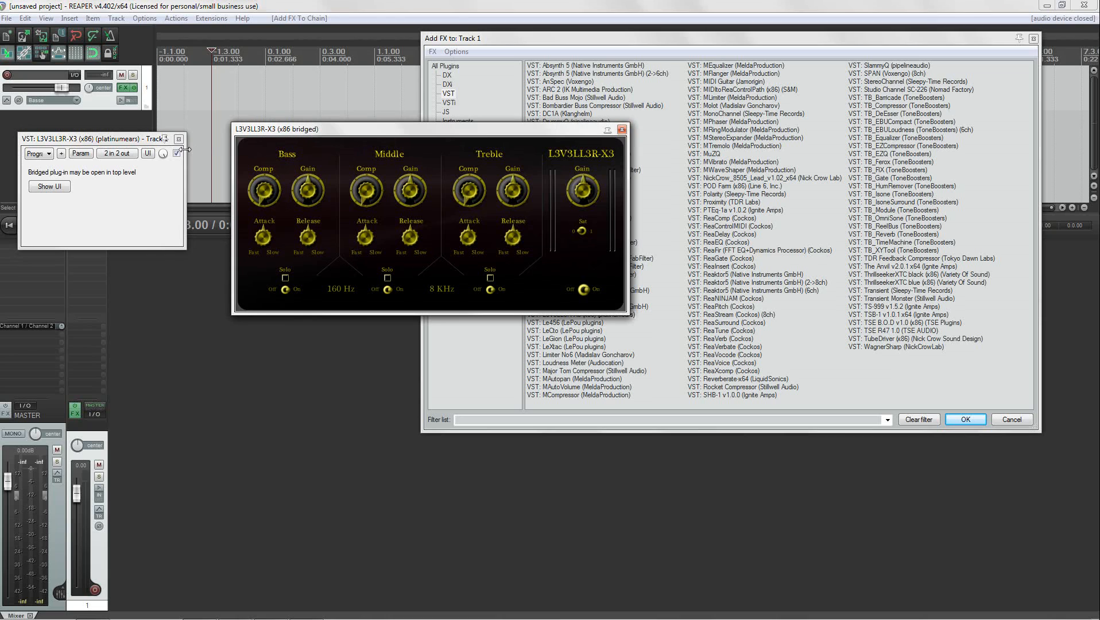
left_click(179, 139)
left_click(621, 129)
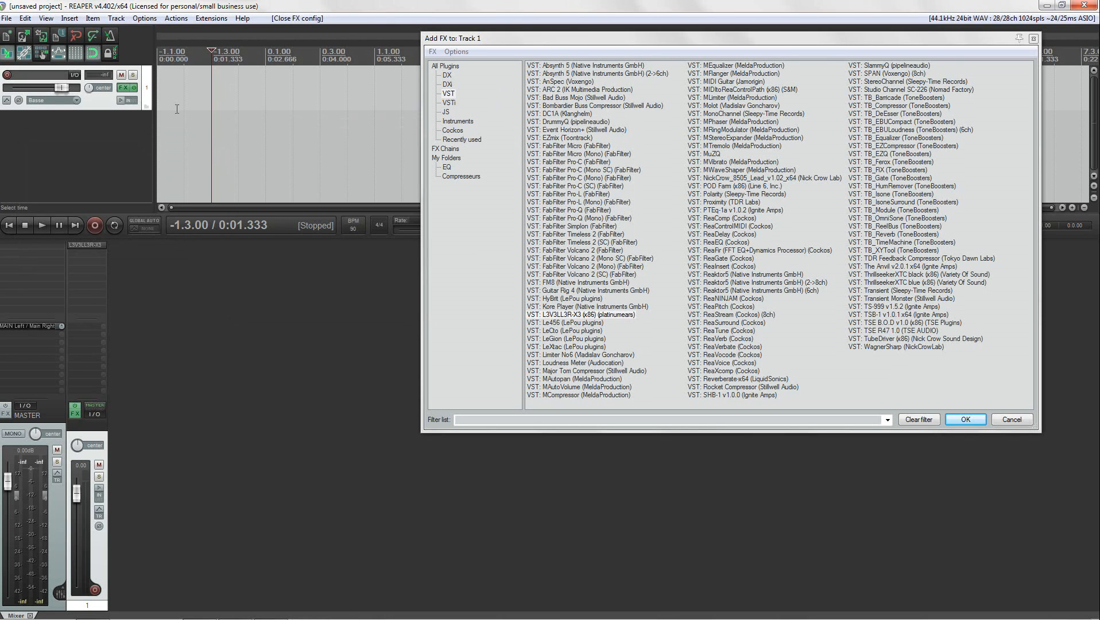
Step: Insert a second track, add ReaComp from the Cockos plugins to it and close the effect window
double_click(106, 140)
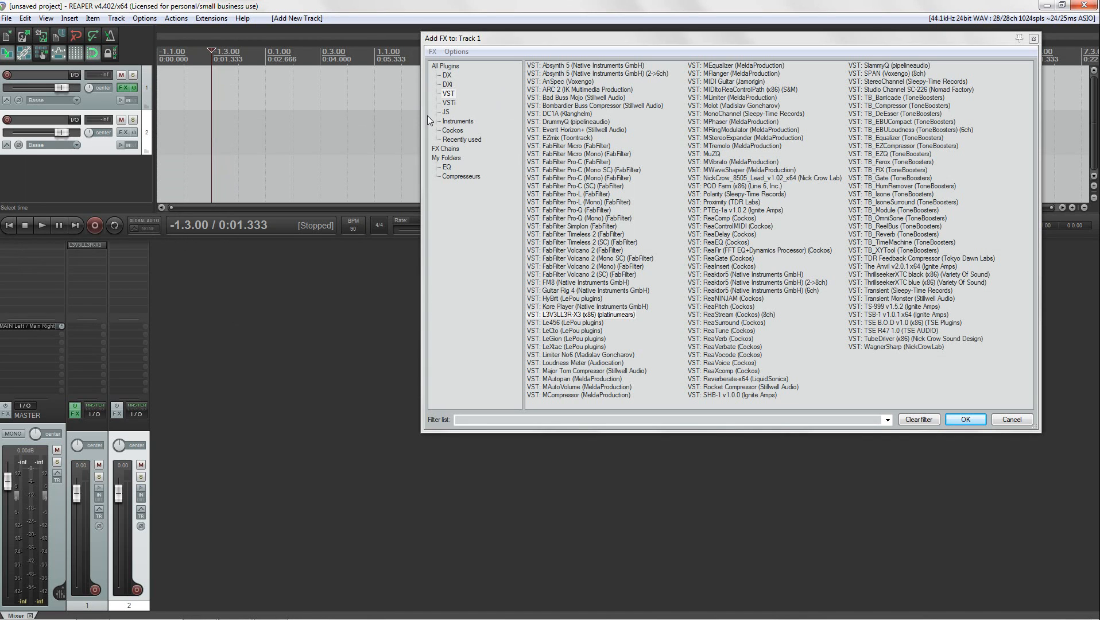
left_click(457, 131)
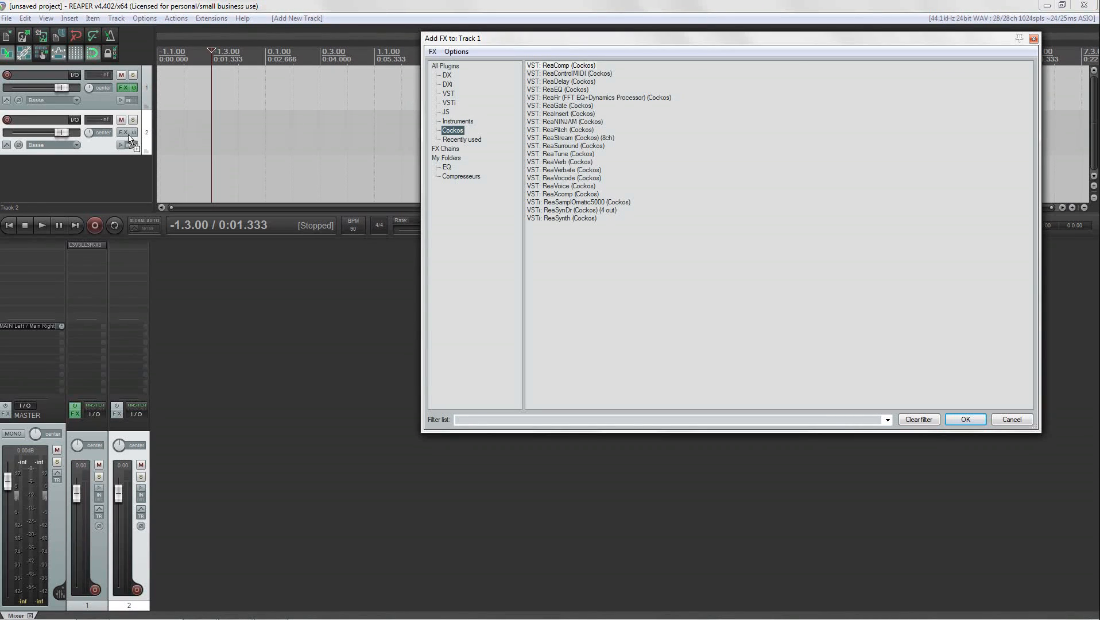
left_click_drag(130, 139, 128, 138)
left_click(292, 15)
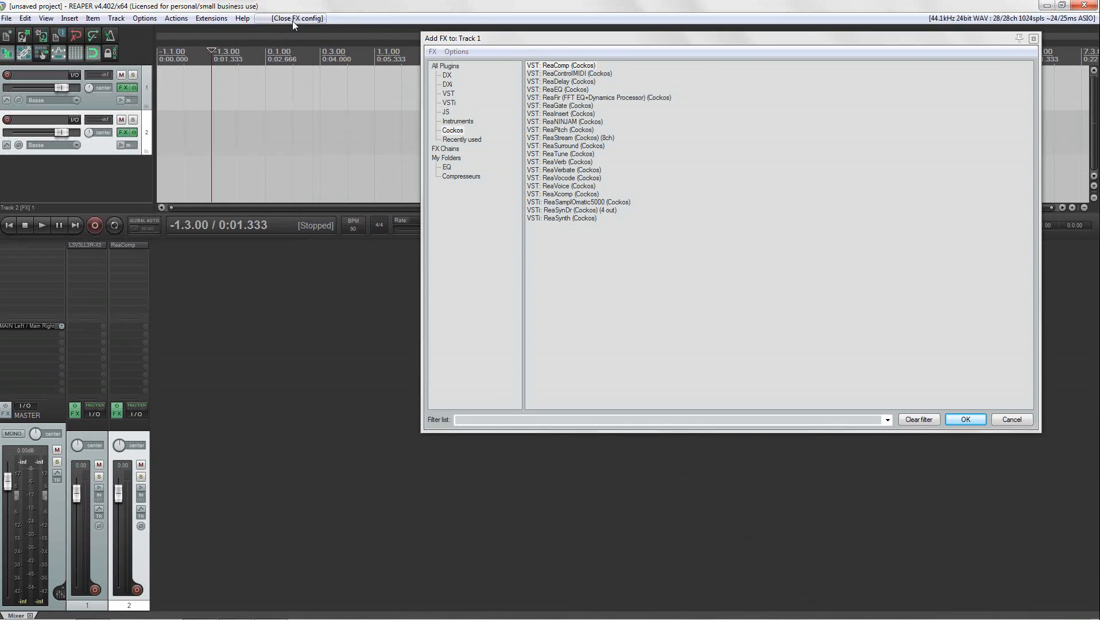
Step: View ReaComp in track 2's FX chain and close the window
left_click(123, 132)
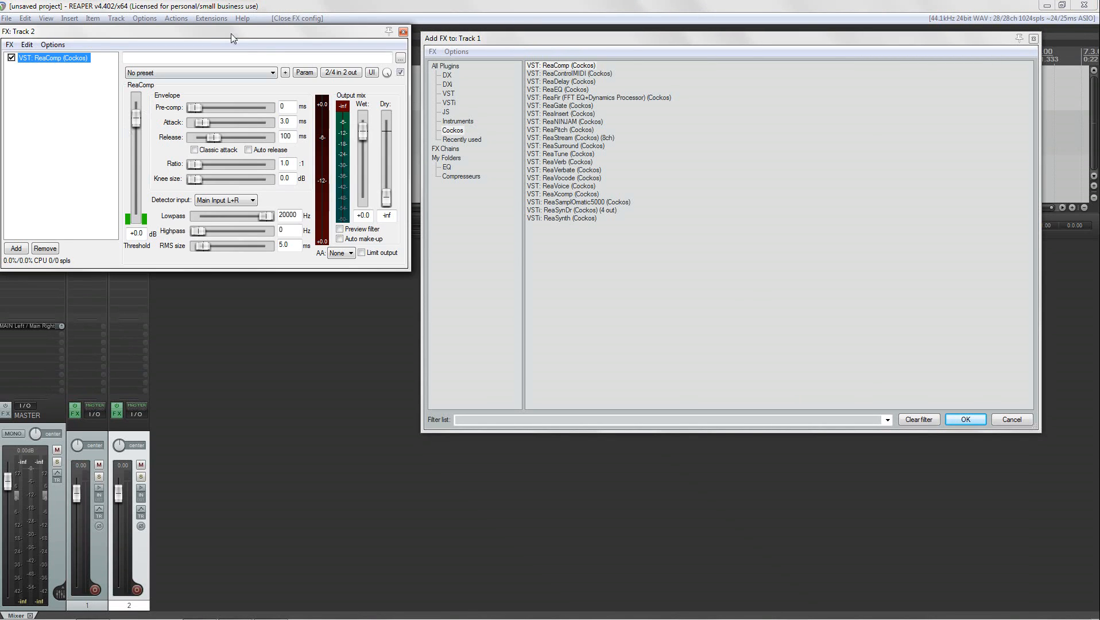
left_click_drag(231, 33, 681, 137)
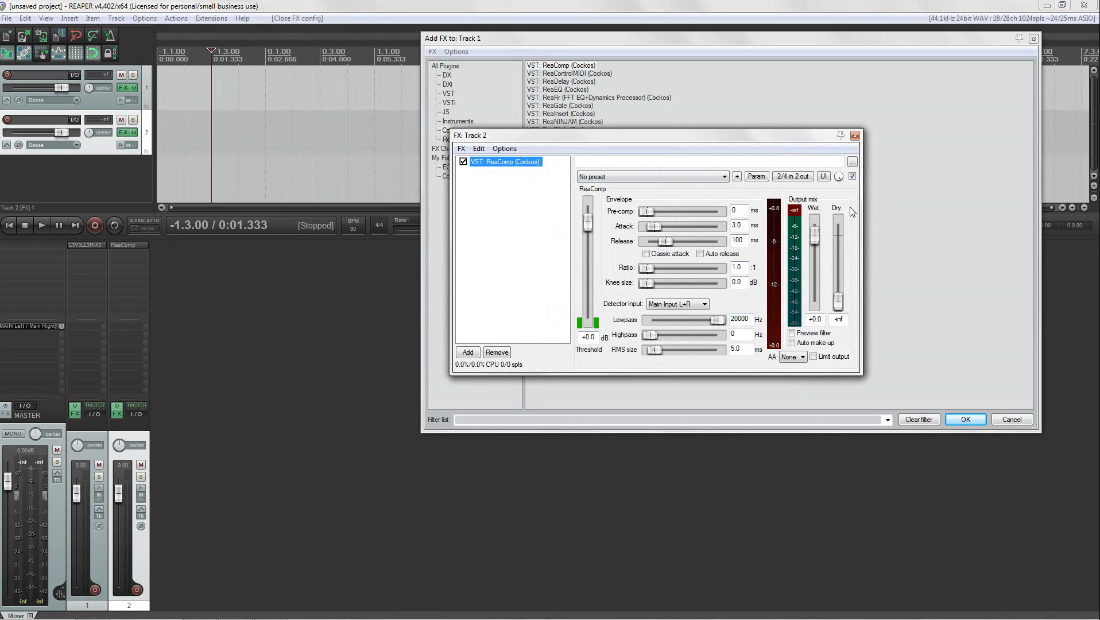
left_click(855, 136)
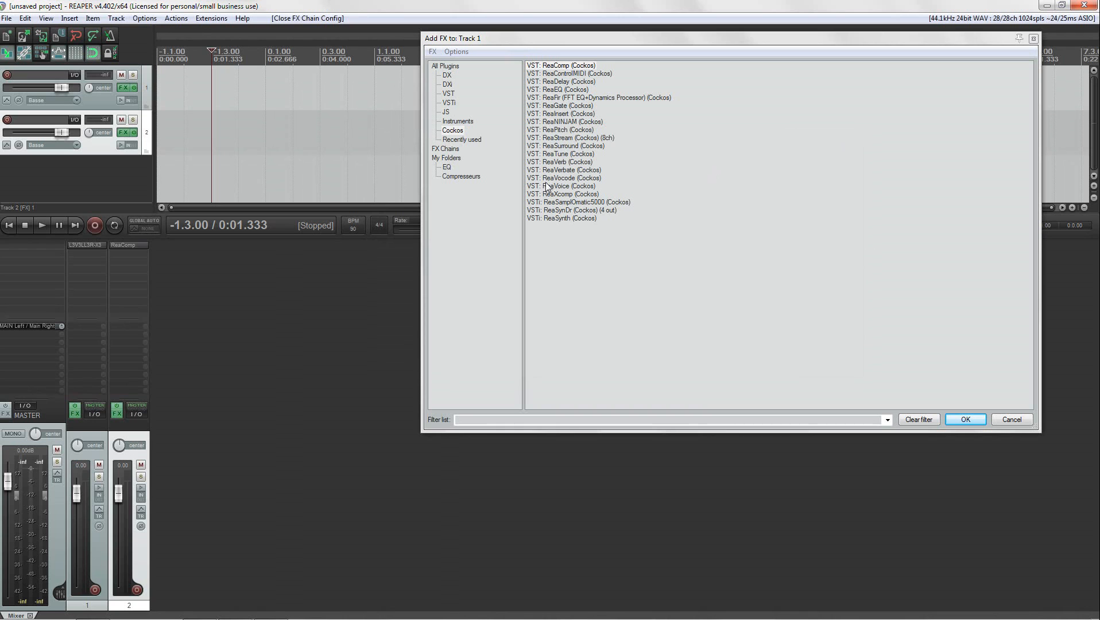
Step: View the L3V3LL3R-X3 interface from track 1's FX chain and close both of its windows
left_click(120, 86)
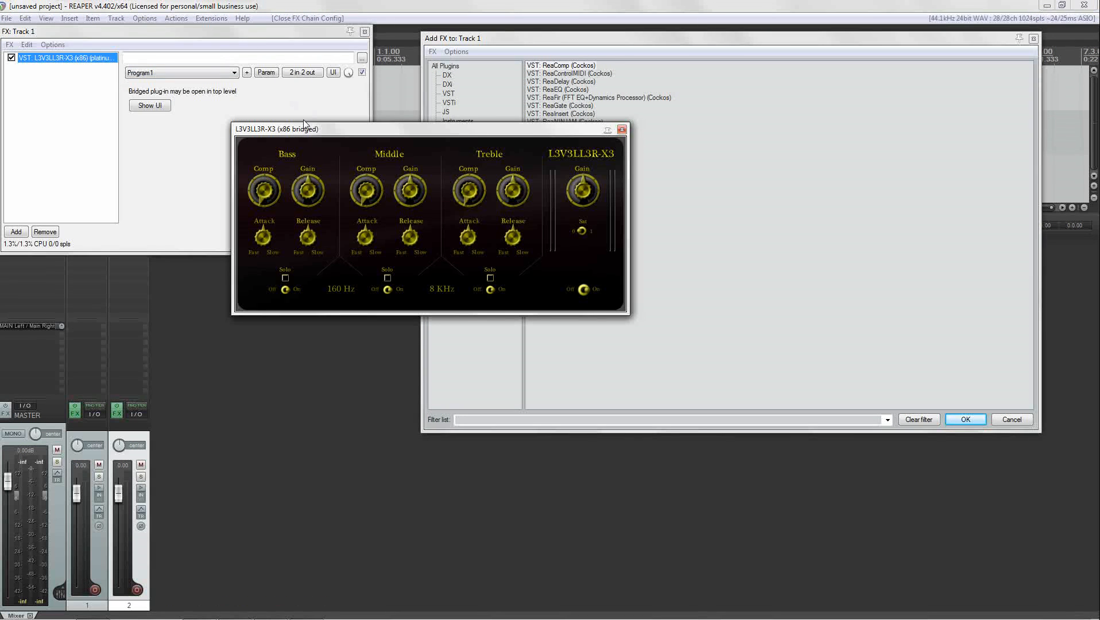
left_click_drag(327, 131, 316, 93)
left_click(364, 32)
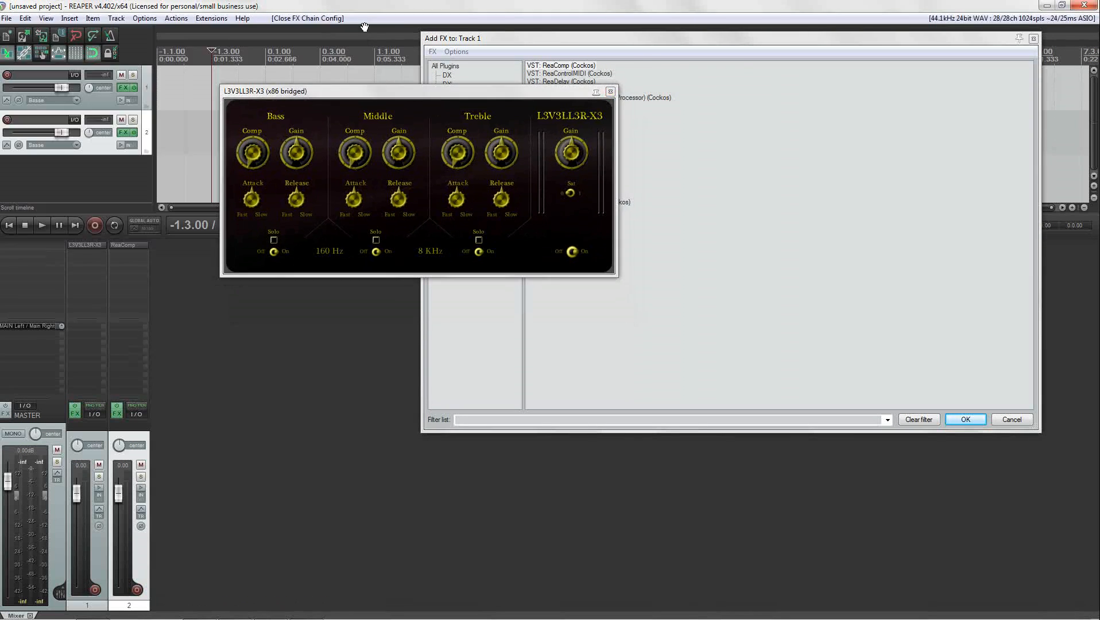
left_click(610, 91)
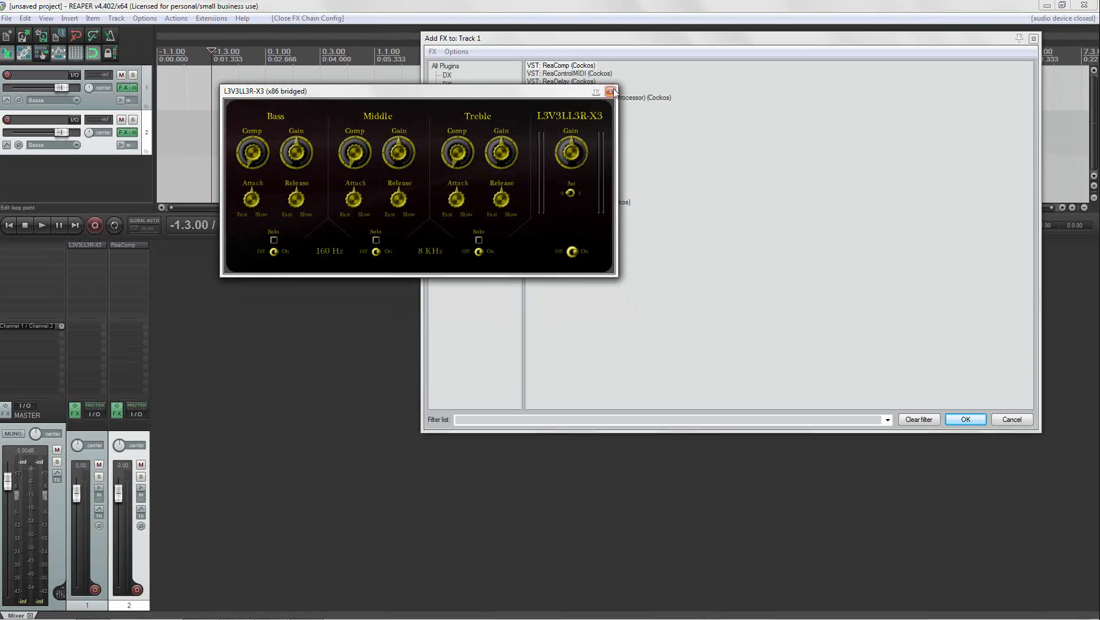
Step: Search all plugins for "levell", and shorten the filter to "le"
left_click(447, 66)
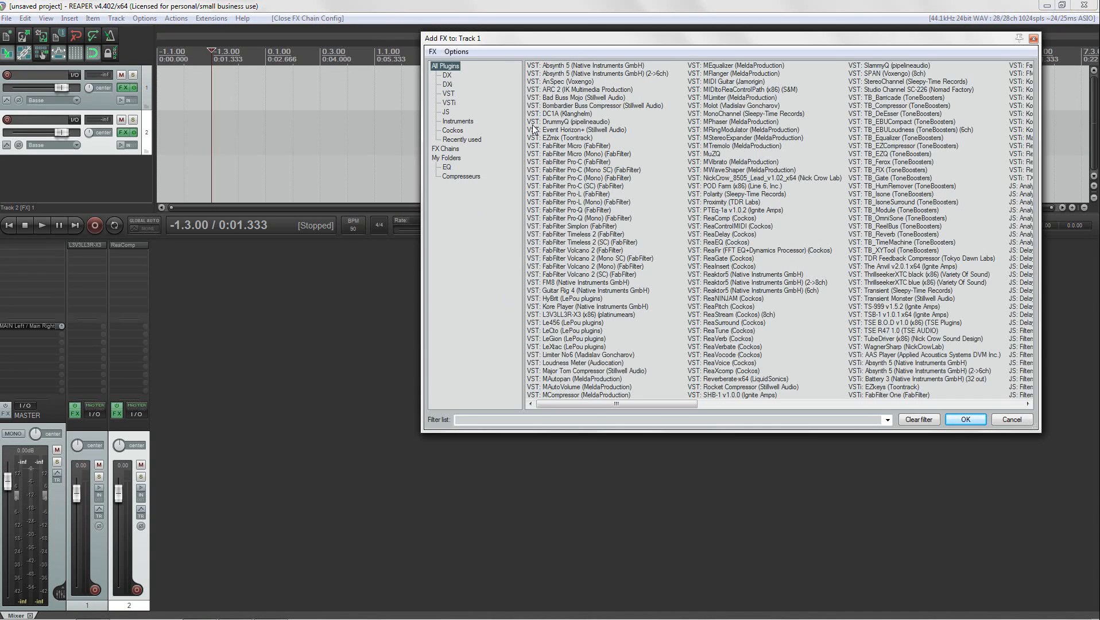
left_click(491, 422)
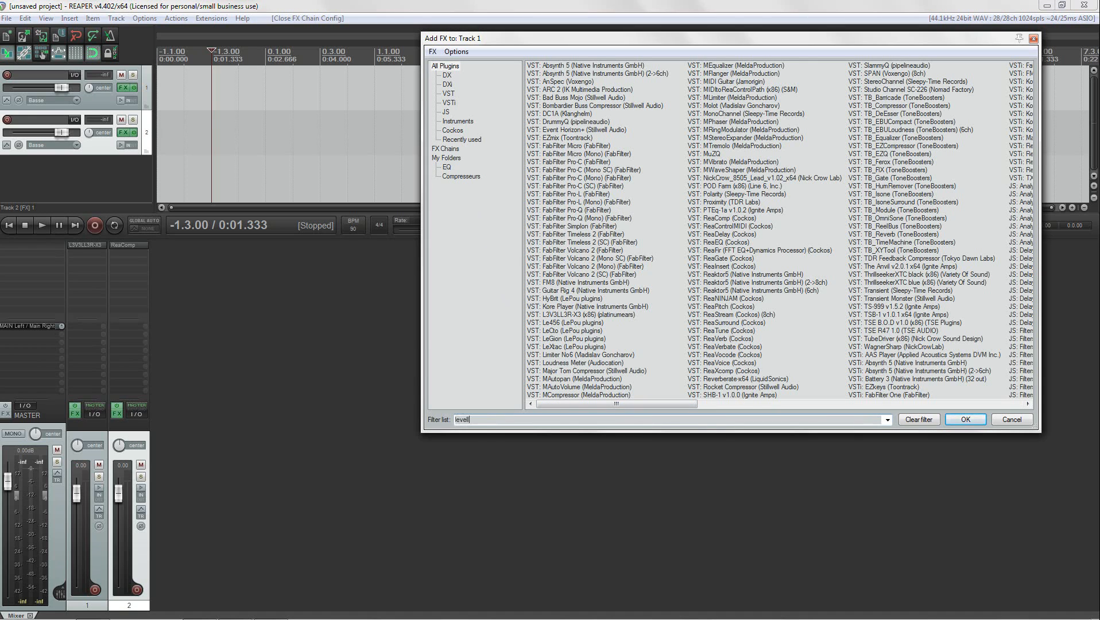
type("levell")
key("BackSpace")
key("BackSpace")
key("BackSpace")
key("BackSpace")
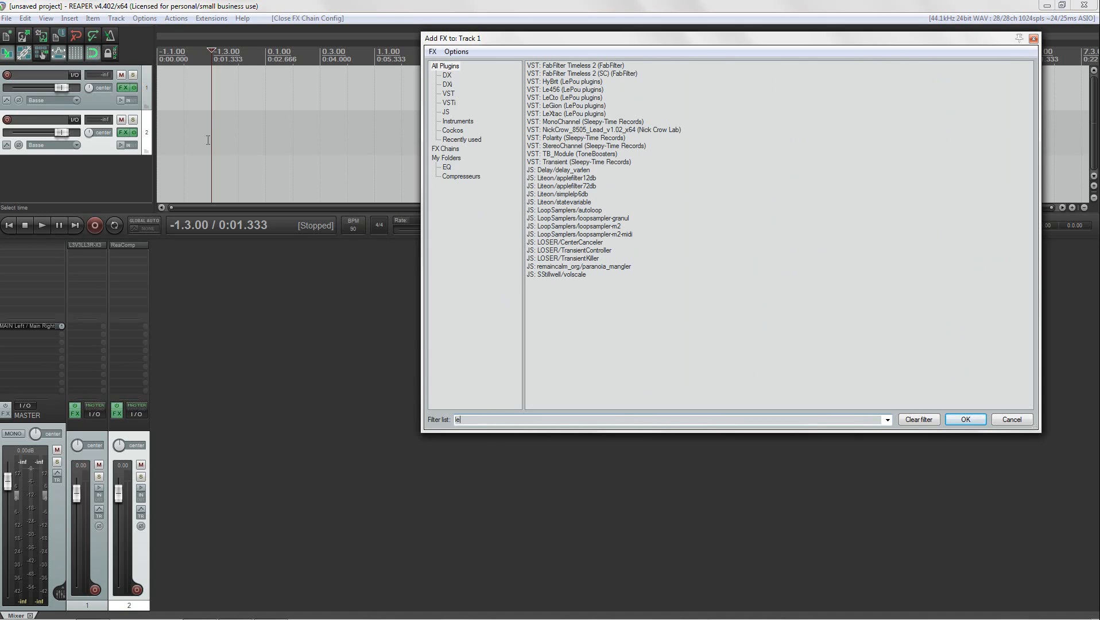
Step: Open track 1's FX chain, close the separate L3V3LL3R-X3 window and filter the plugin list by "l3"
left_click(123, 88)
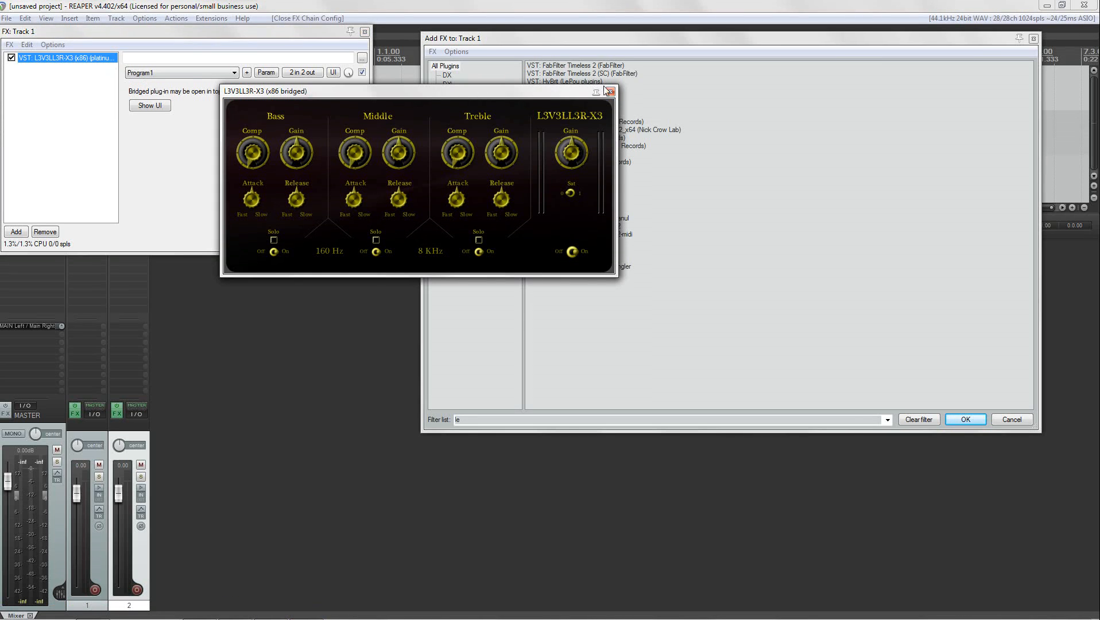
left_click(610, 91)
left_click(466, 420)
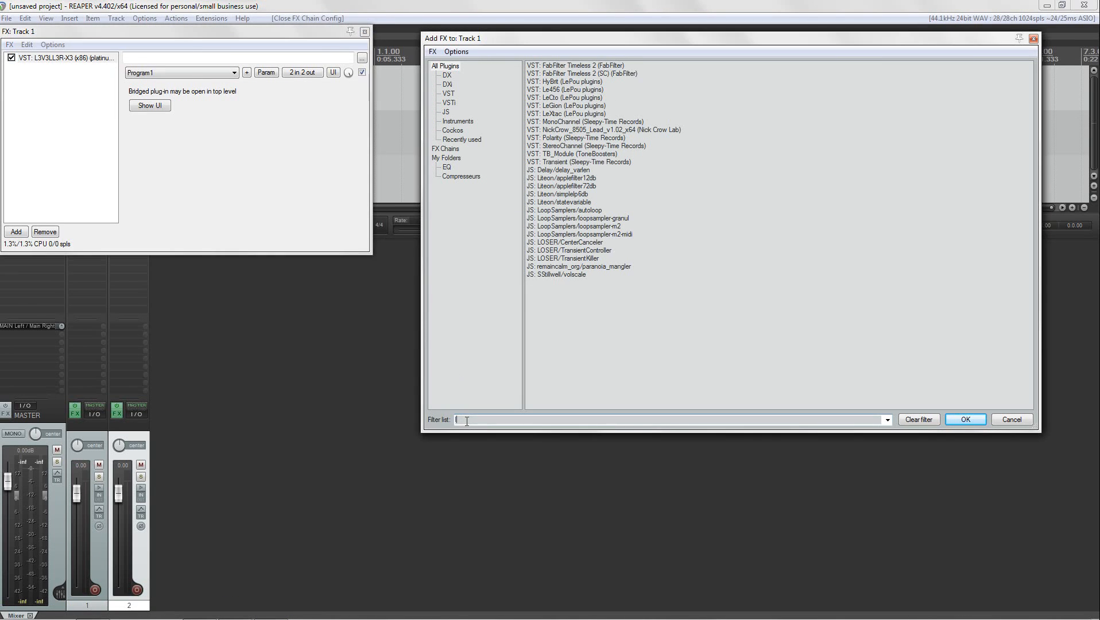
type("l3")
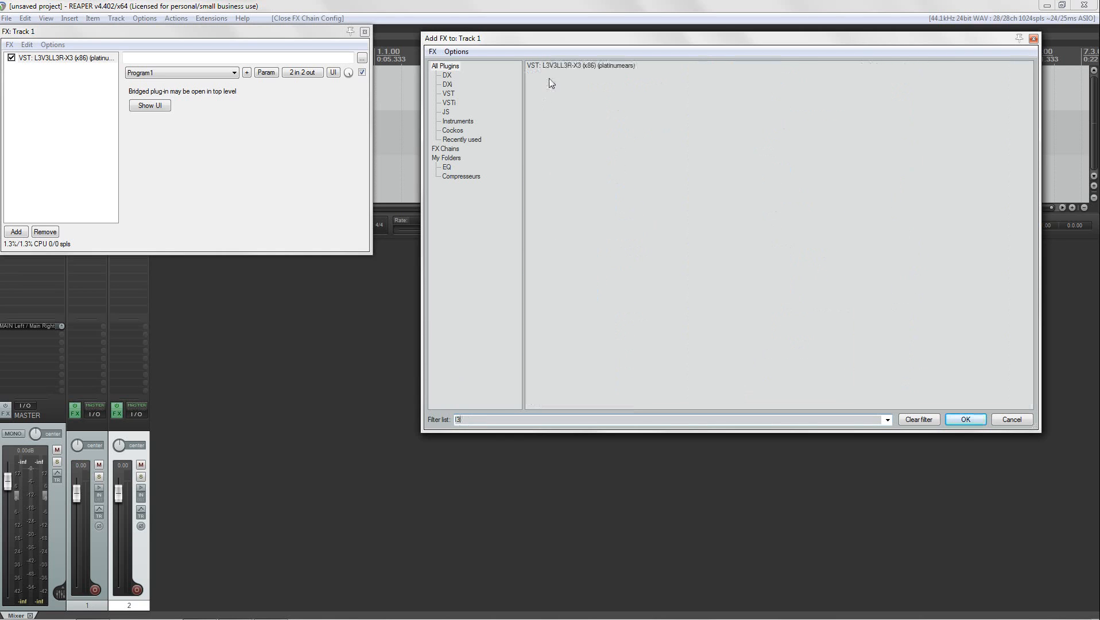
Step: Set the L3V3LL3R-X3 plugin to run with the Embed bridged UI option
right_click(556, 68)
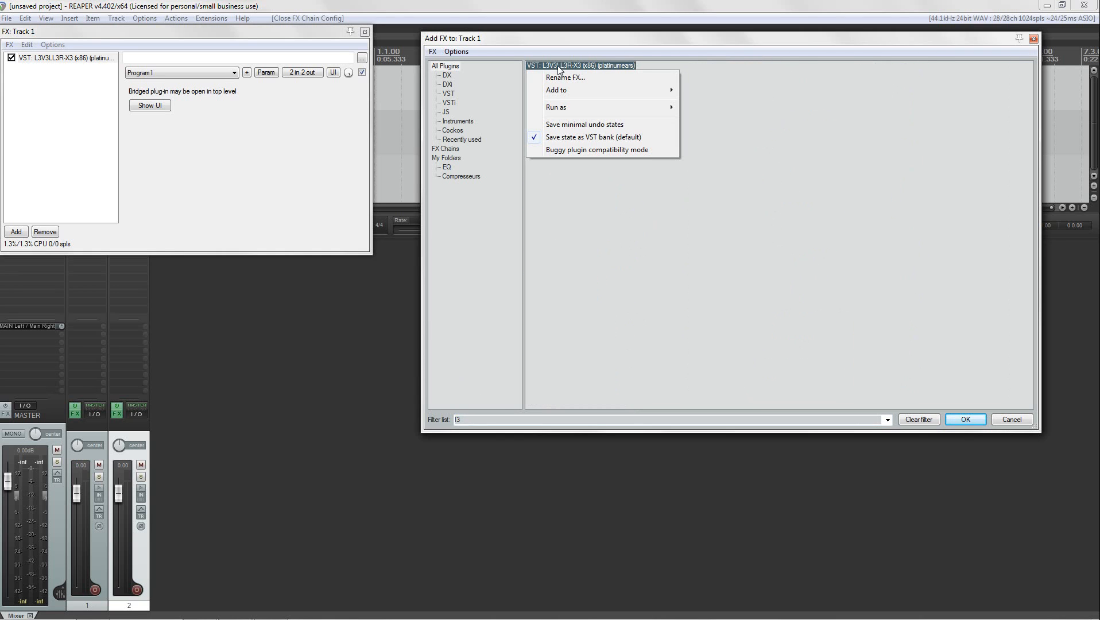
mouse_move(567, 107)
mouse_move(637, 107)
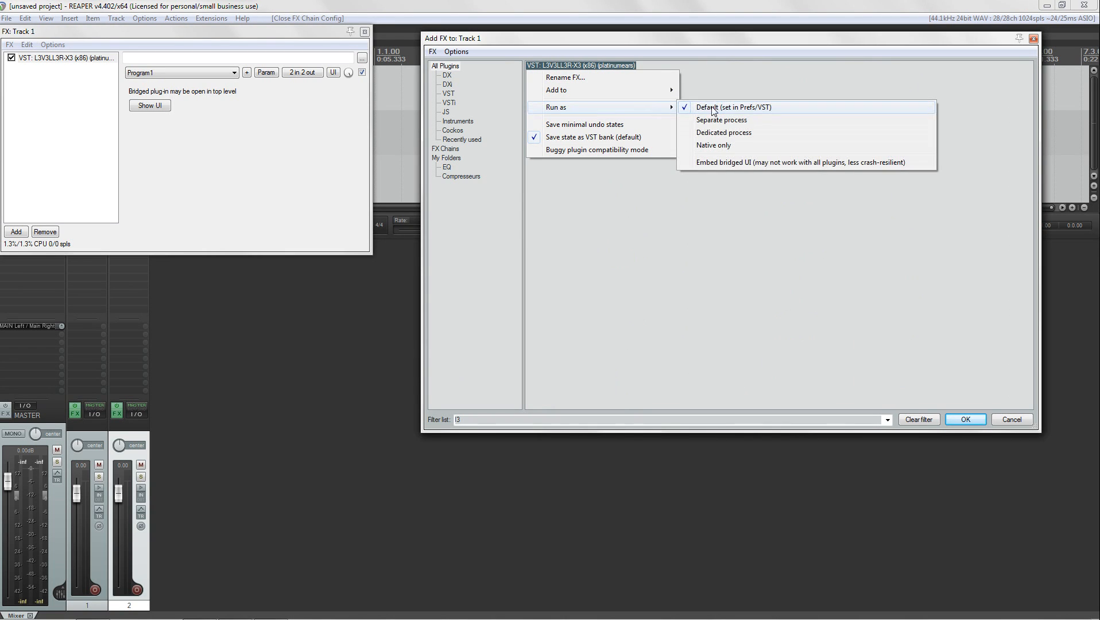
left_click(721, 163)
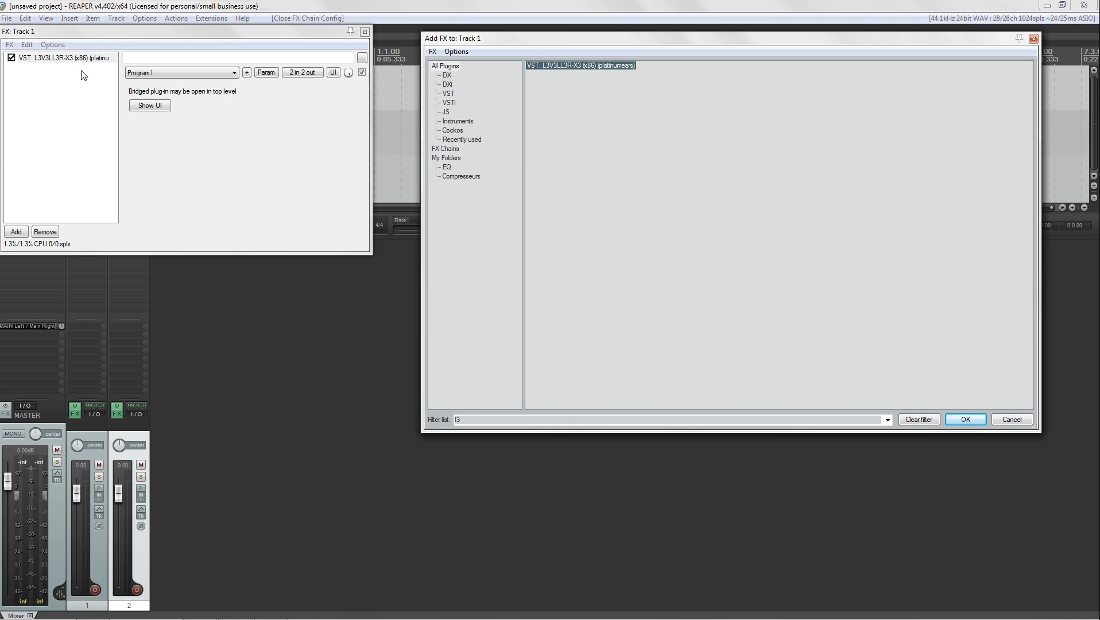
Step: Remove L3V3LL3R-X3 from track 1's FX chain and add it again from the plugin browser
left_click(45, 231)
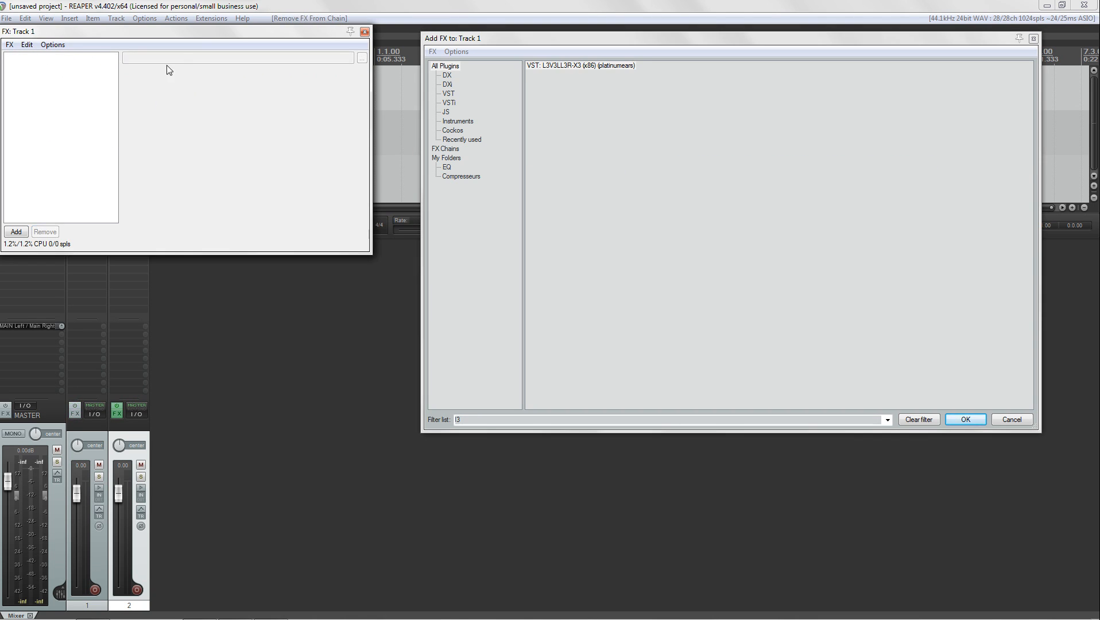
left_click_drag(203, 27, 538, 222)
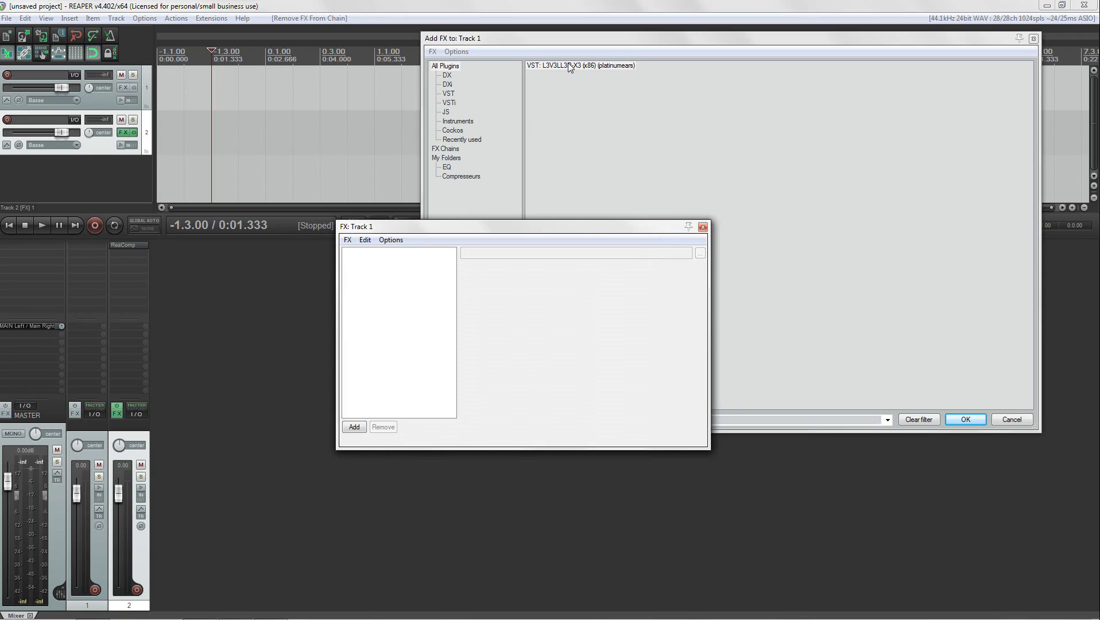
left_click_drag(568, 65, 374, 286)
left_click(402, 28)
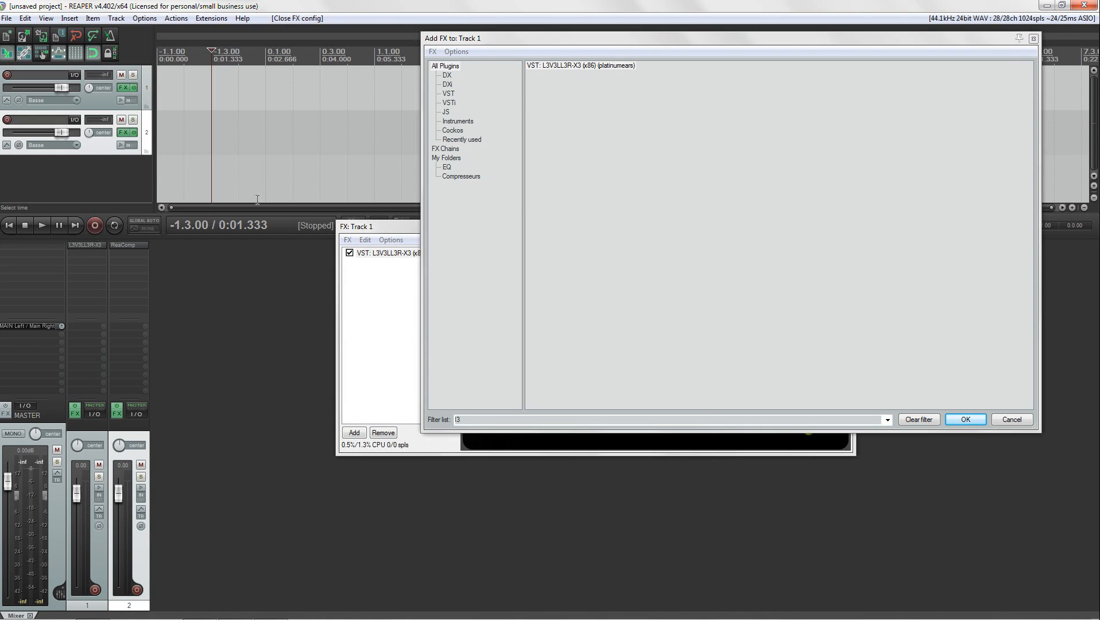
Step: Reposition and enlarge track 1's FX window to view the embedded L3V3LL3R-X3 interface, and close it
left_click_drag(352, 228, 180, 184)
left_click_drag(611, 188, 625, 84)
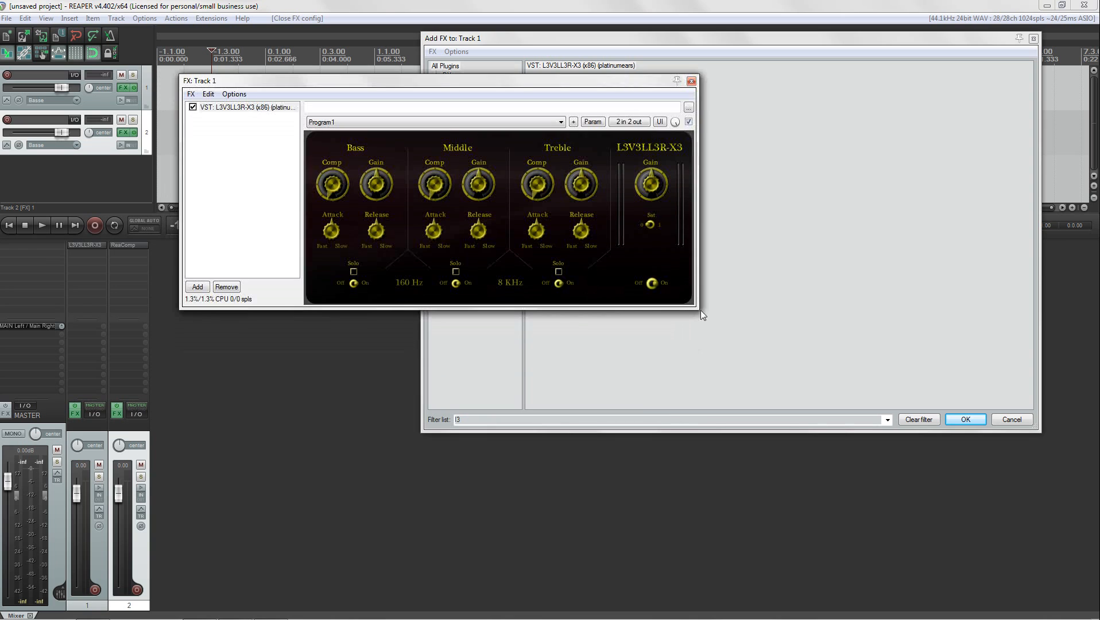
left_click_drag(693, 308, 718, 346)
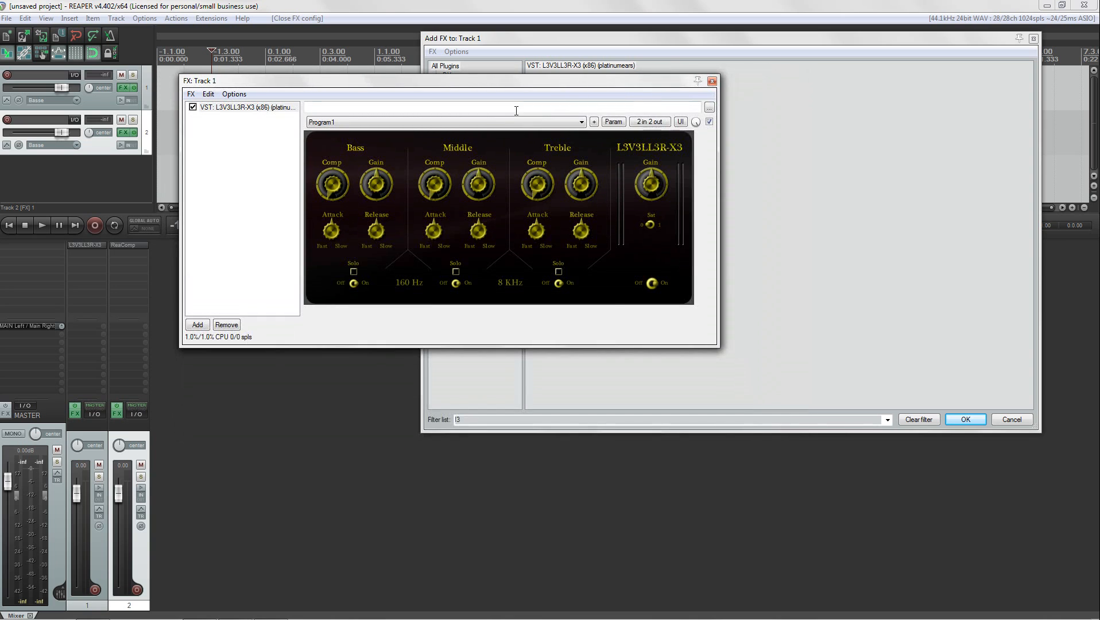
left_click(712, 82)
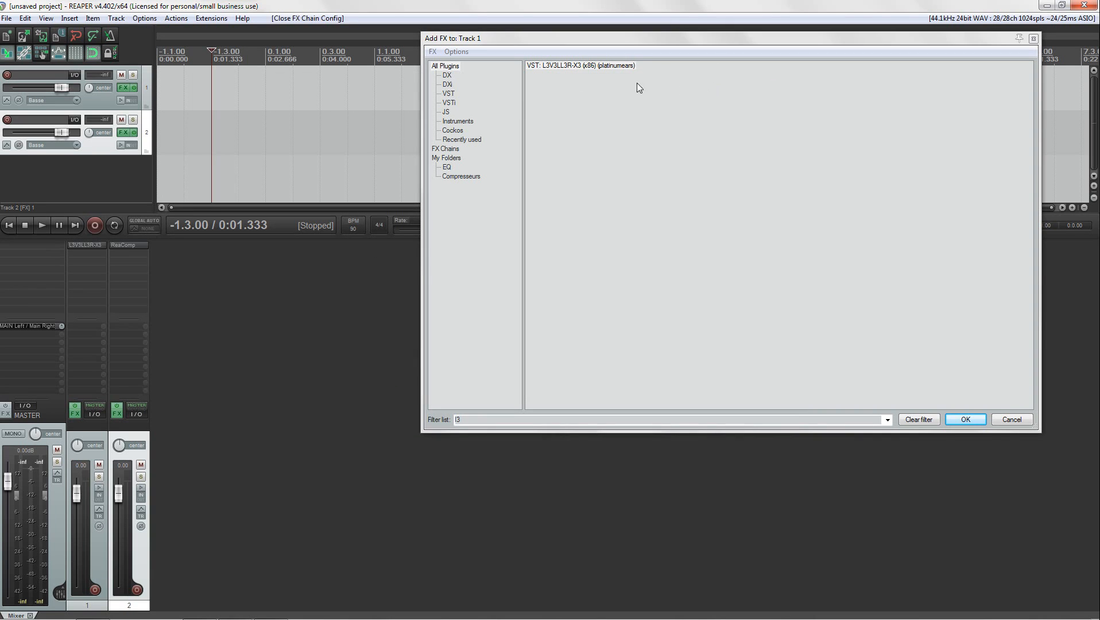
Step: List all Instruments without a filter and set Kontakt 5 (8 out) to run as a dedicated process
left_click(457, 121)
left_click(924, 416)
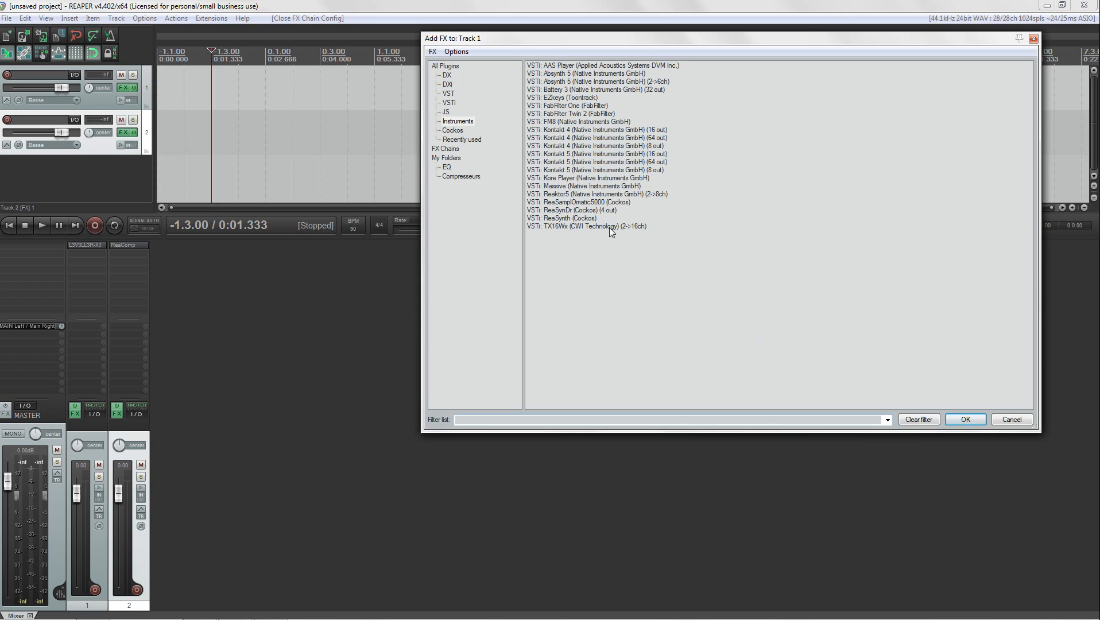
right_click(562, 171)
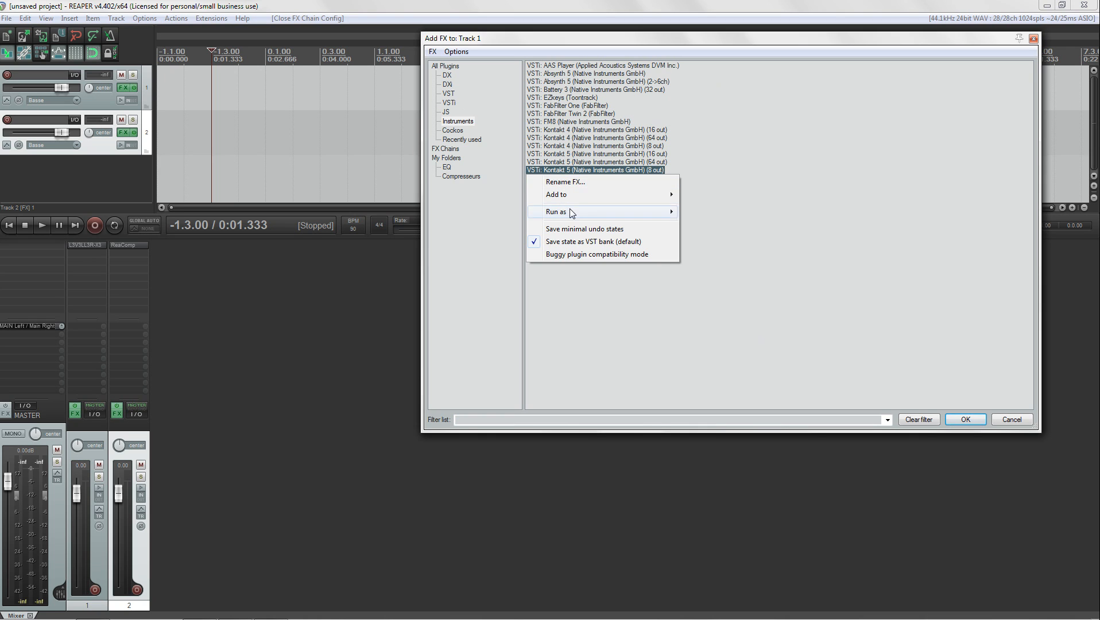
mouse_move(577, 211)
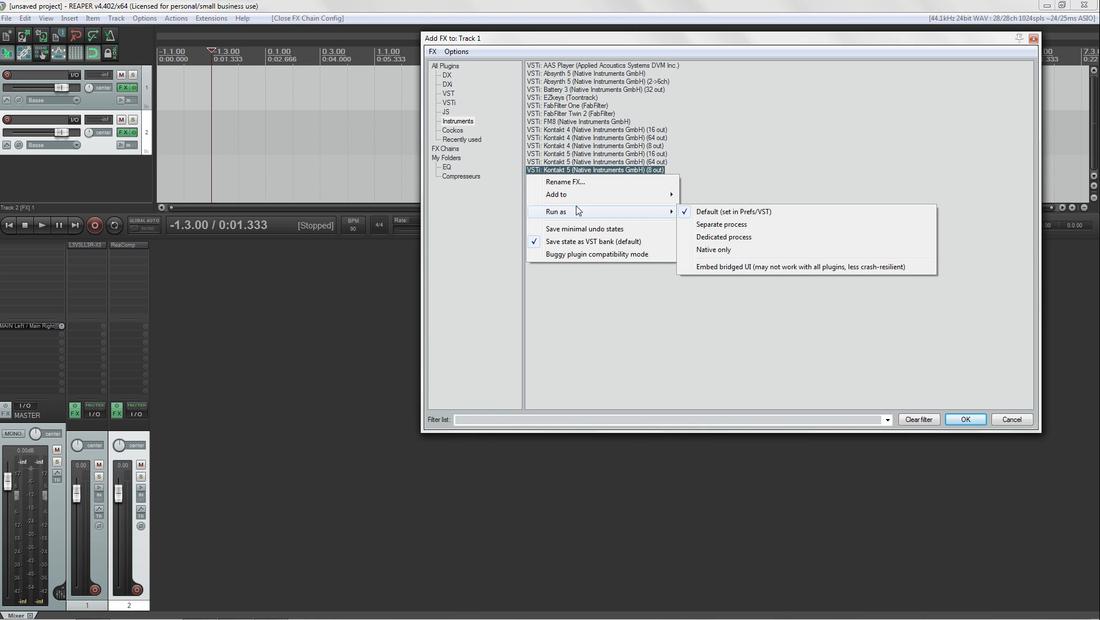
left_click(722, 237)
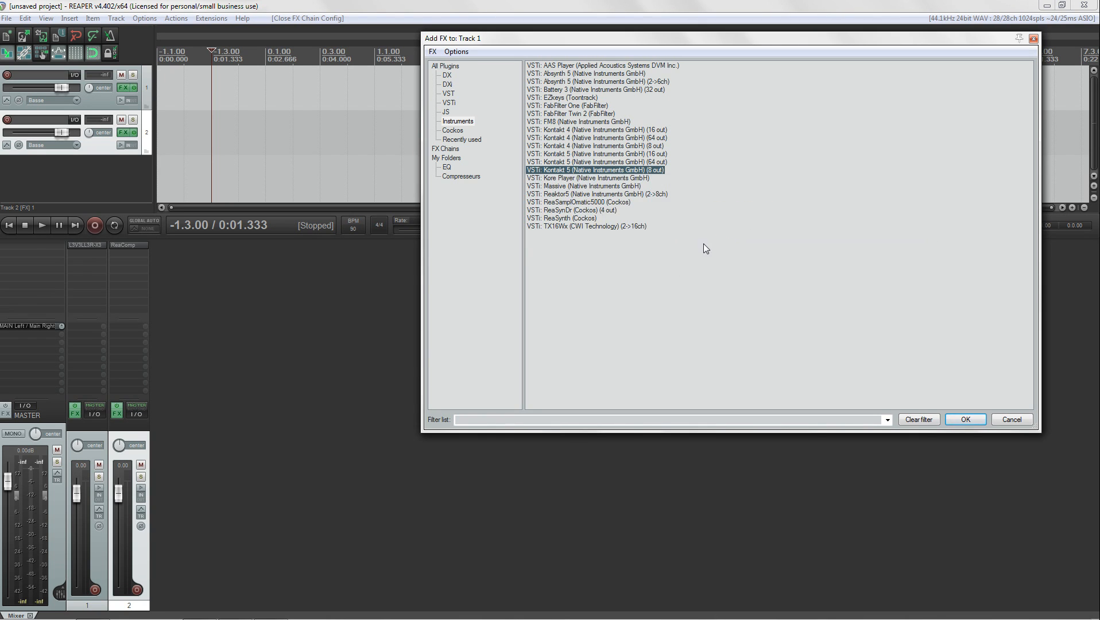
Step: Review the Run as options for Kontakt 5 (8 out), keeping Dedicated process selected
right_click(586, 170)
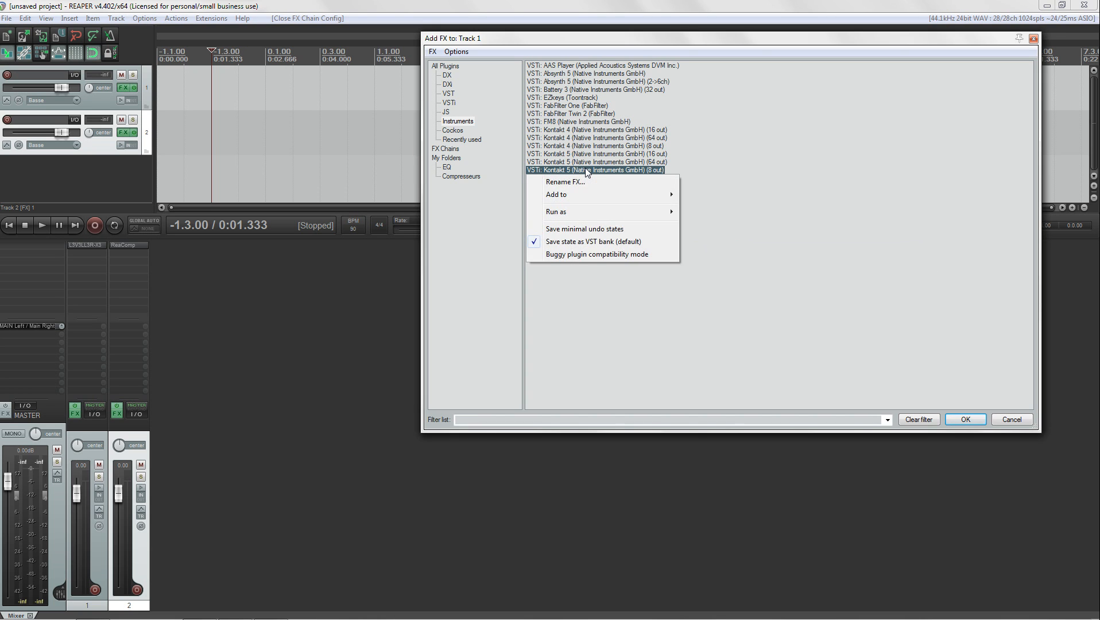
mouse_move(670, 209)
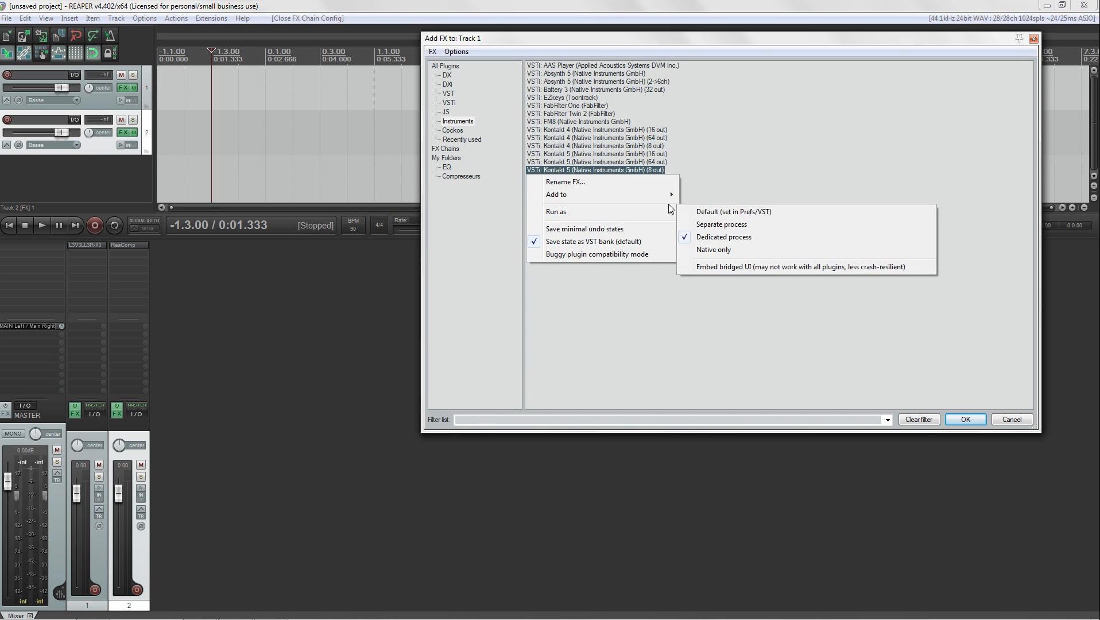
left_click(725, 237)
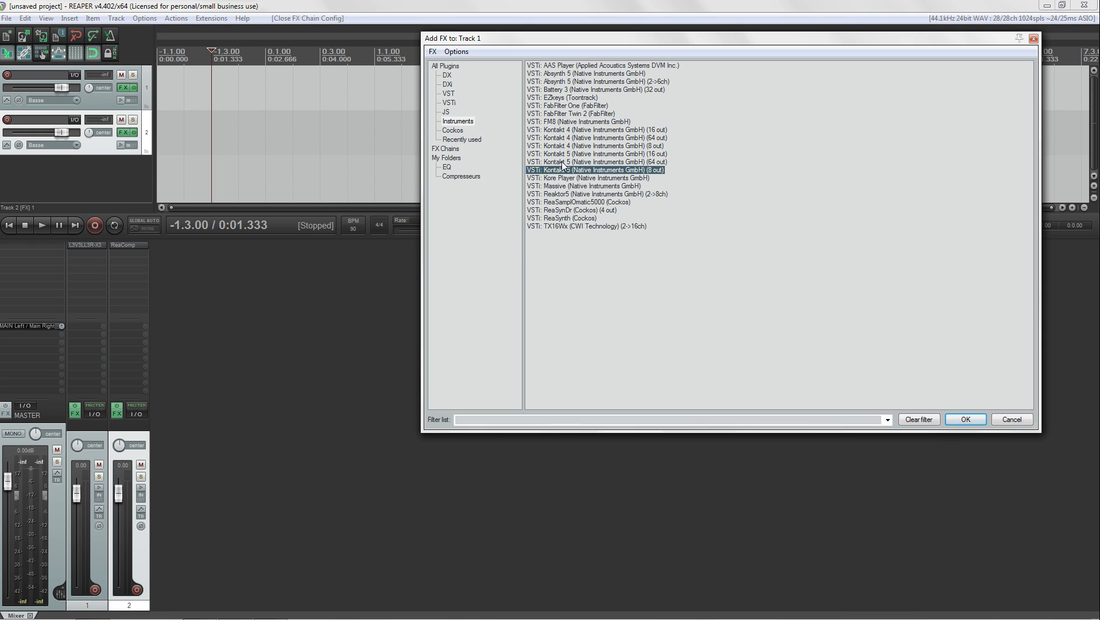
right_click(593, 177)
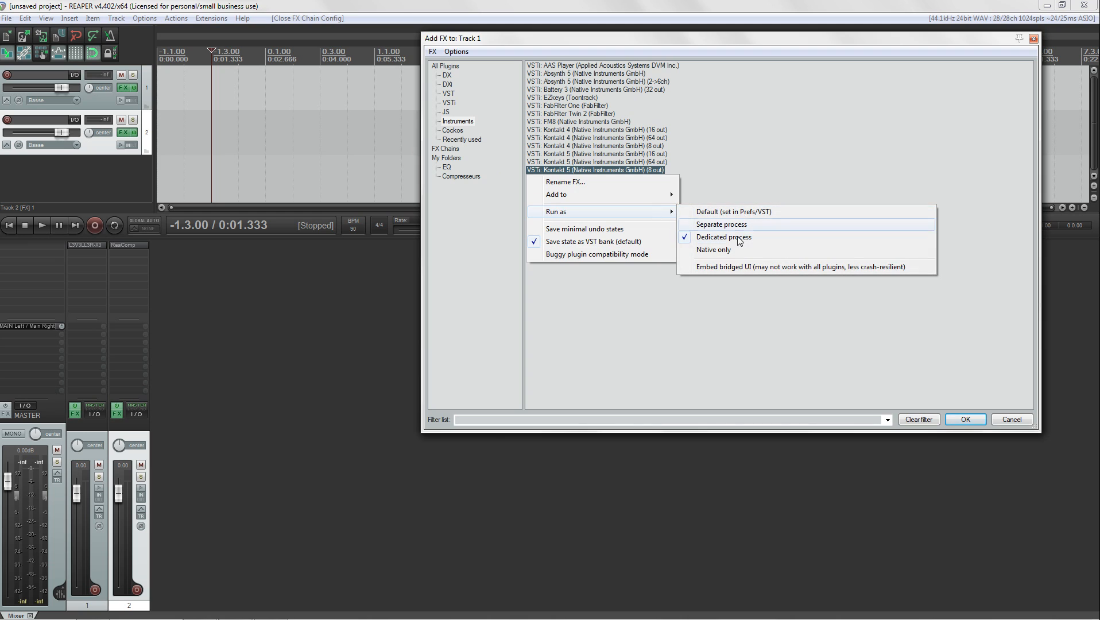
left_click(624, 171)
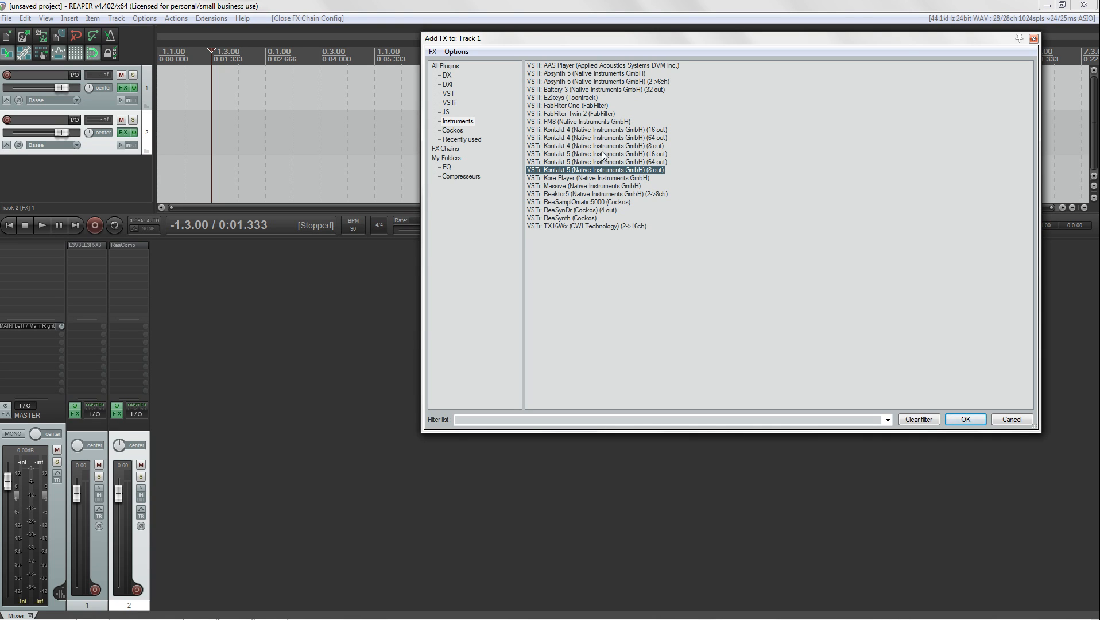
Step: Set Kontakt 4 (16 out) and Kontakt 4 (64 out) to run as dedicated processes, and select Kontakt 4 (8 out)
left_click(562, 129)
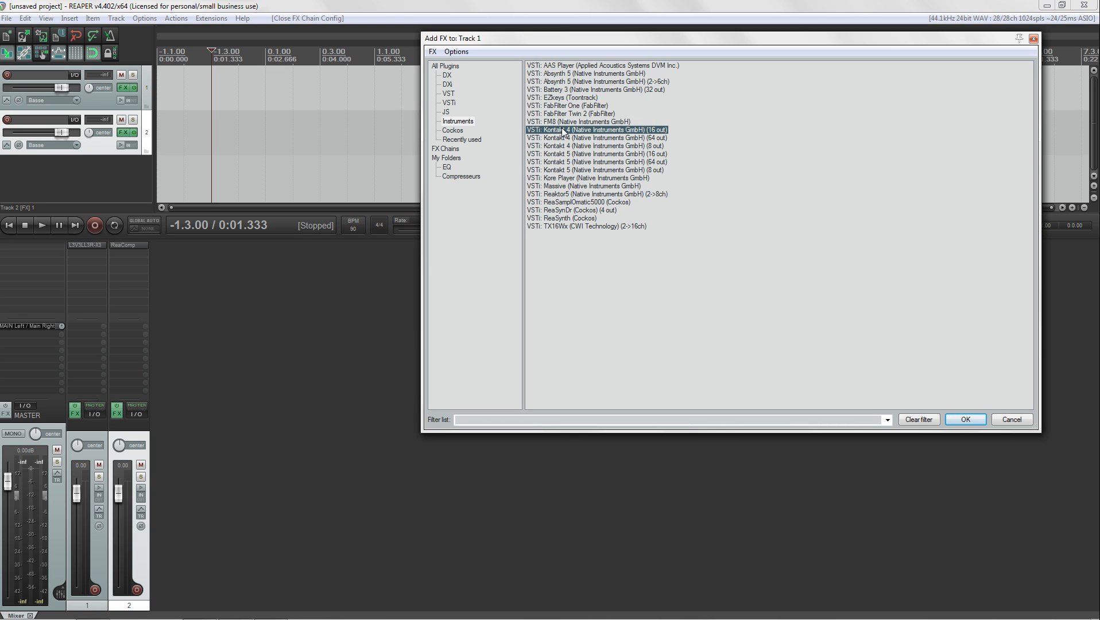
left_click(576, 137)
left_click(577, 146)
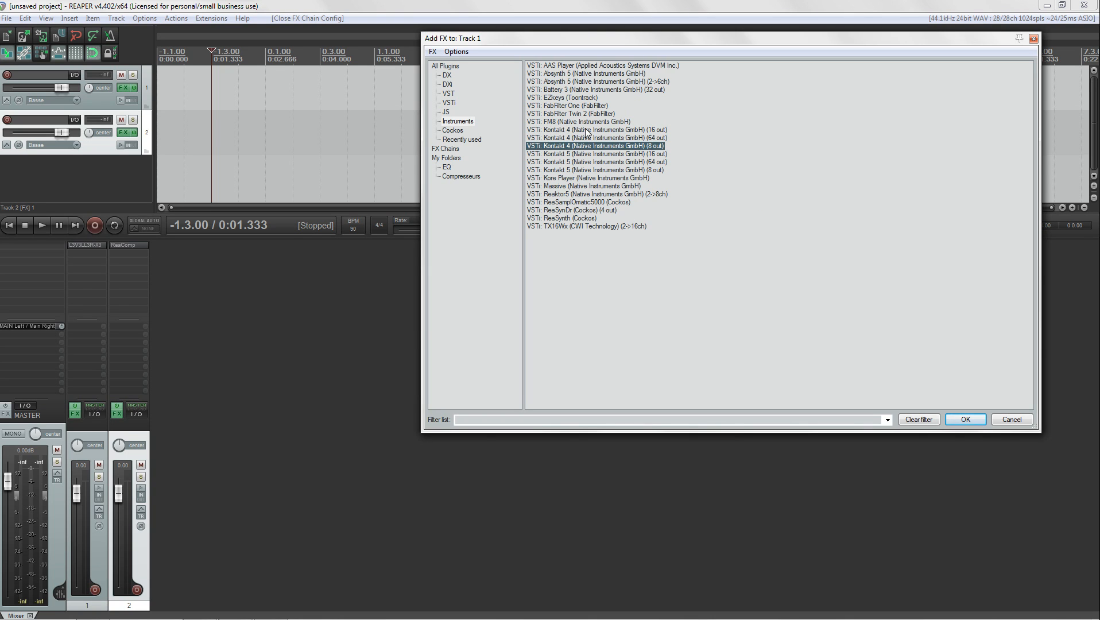
right_click(588, 131)
mouse_move(597, 171)
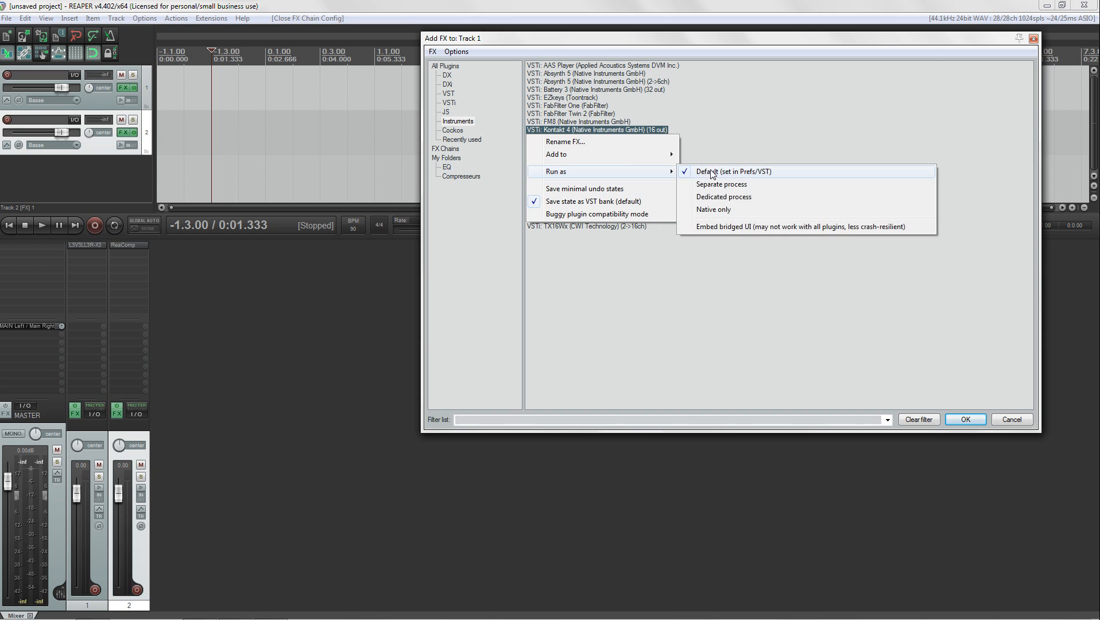
left_click(723, 198)
right_click(595, 140)
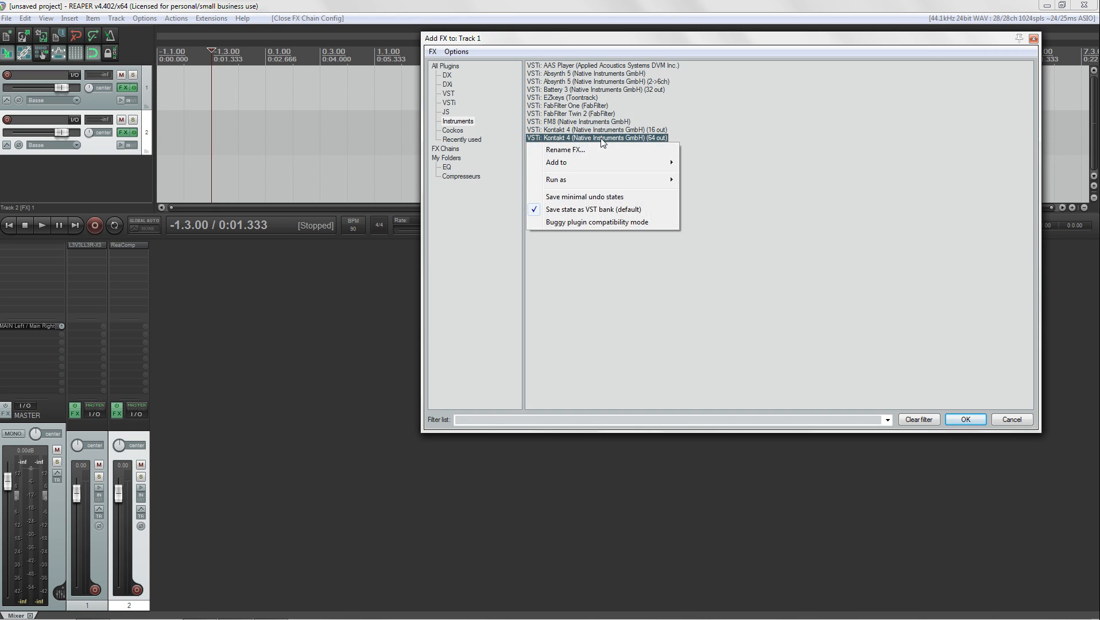
mouse_move(628, 179)
left_click(724, 204)
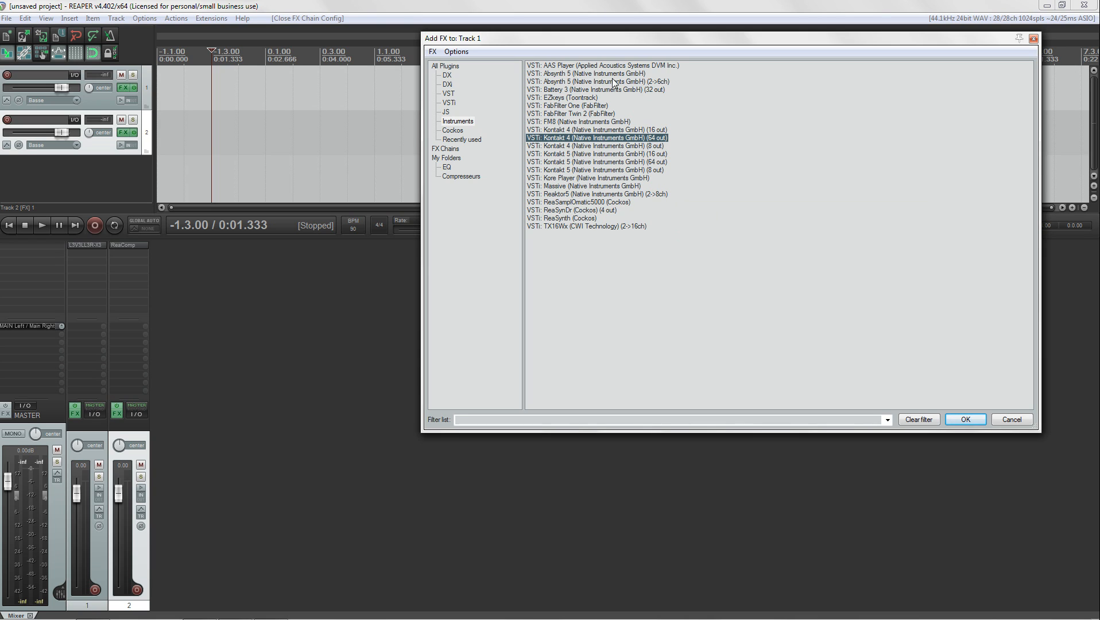
left_click(600, 147)
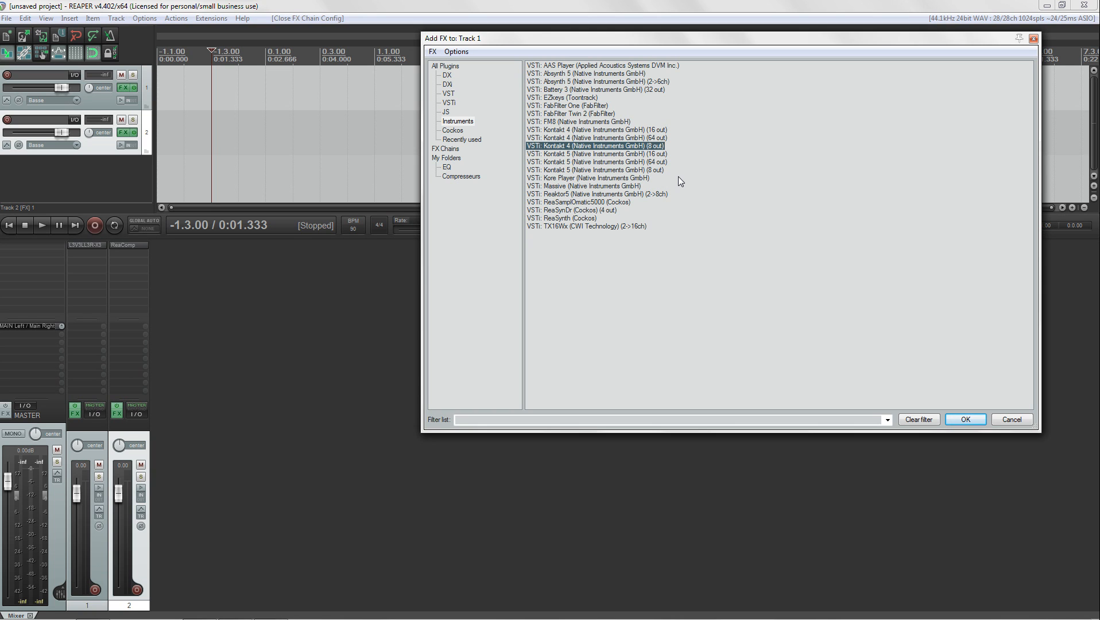
Step: Reposition the plugin browser window over the project and close it
left_click_drag(620, 41, 640, 92)
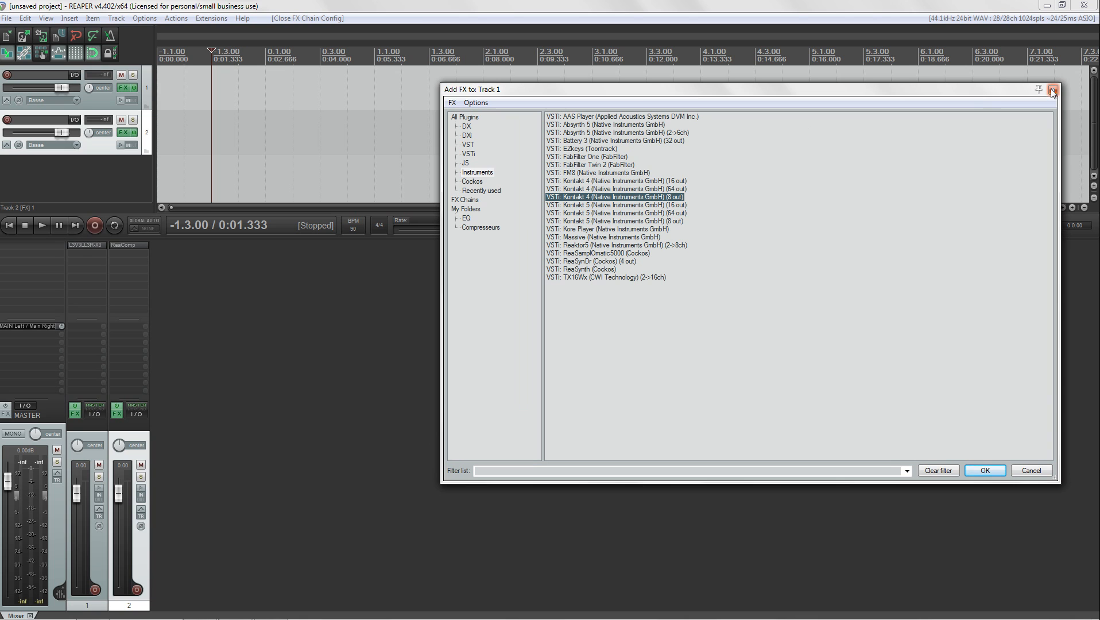
left_click_drag(938, 84, 705, 57)
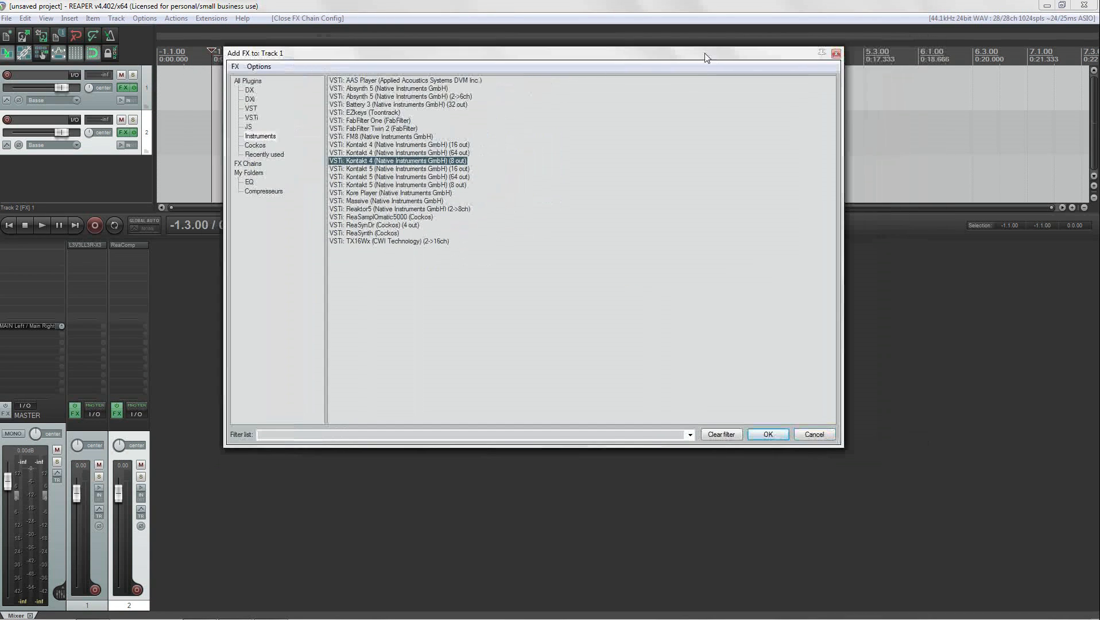
left_click(836, 55)
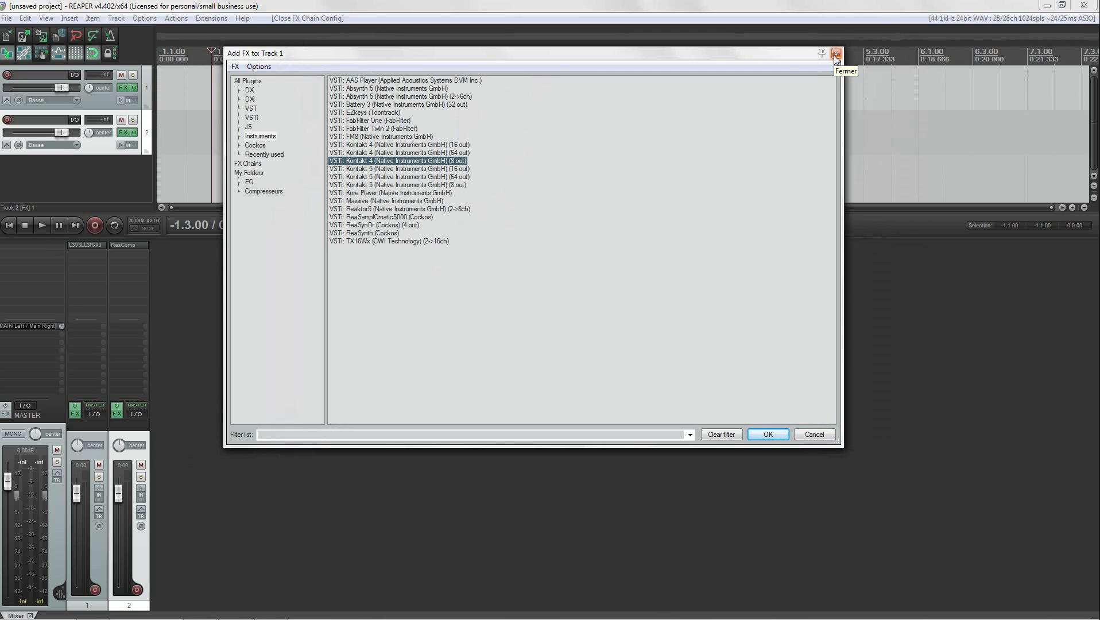